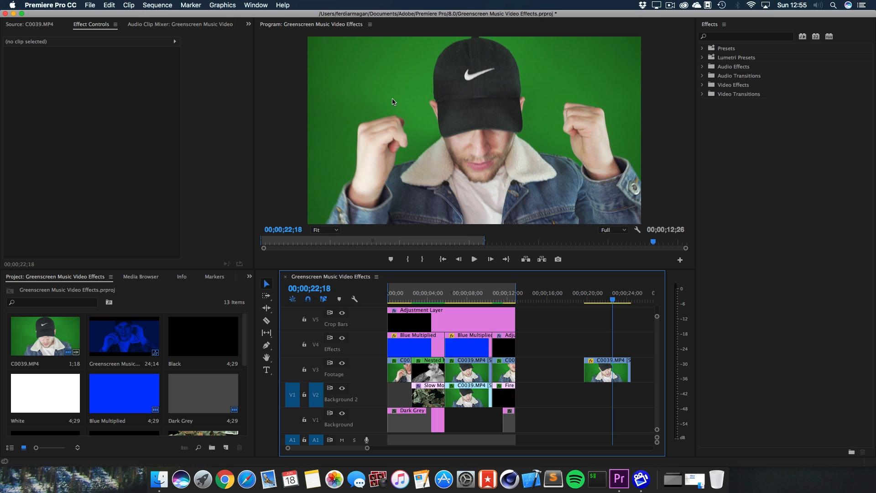
Find the Ultra Key effect with the search term "ultra" and apply it to the separate C0039.MP4 clip near 00;00;22;18.
{"action": "left_click", "coordinate": [602, 370]}
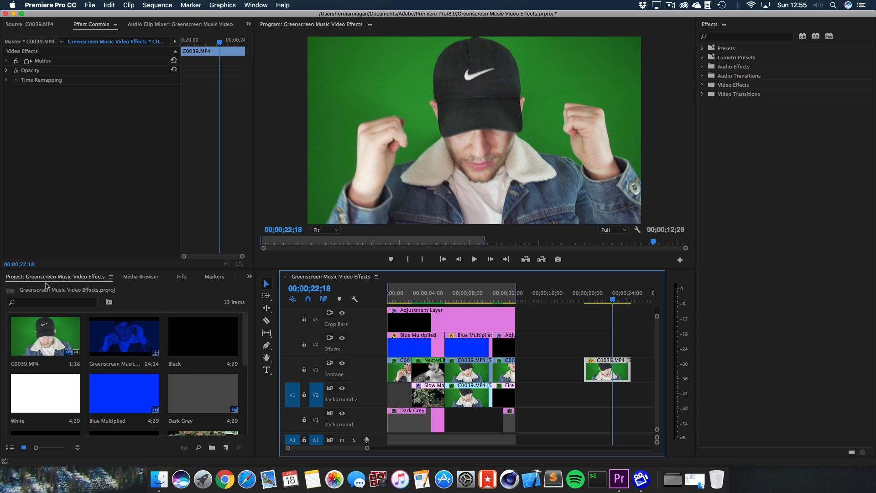
{"action": "left_click", "coordinate": [256, 5]}
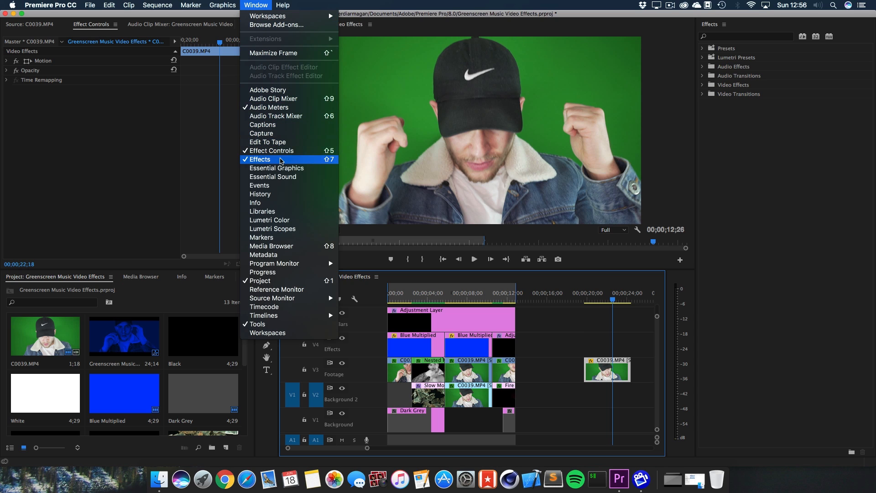
{"action": "left_click", "coordinate": [557, 358]}
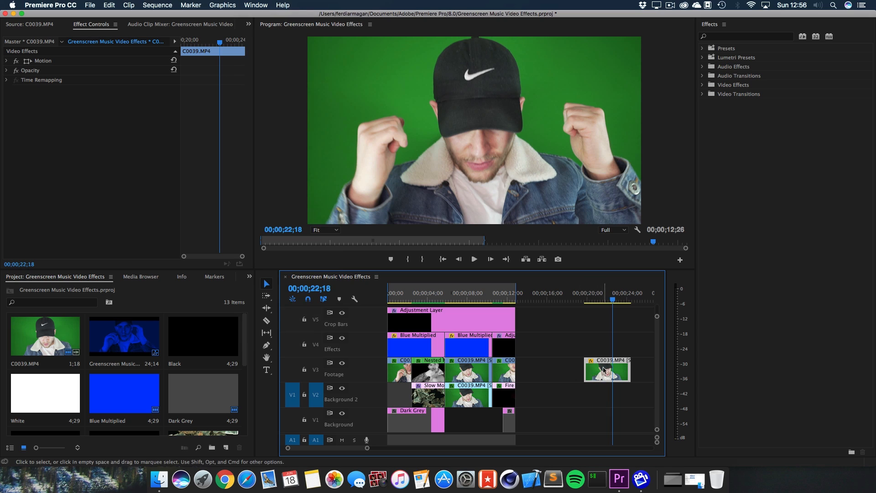
{"action": "left_click", "coordinate": [715, 37]}
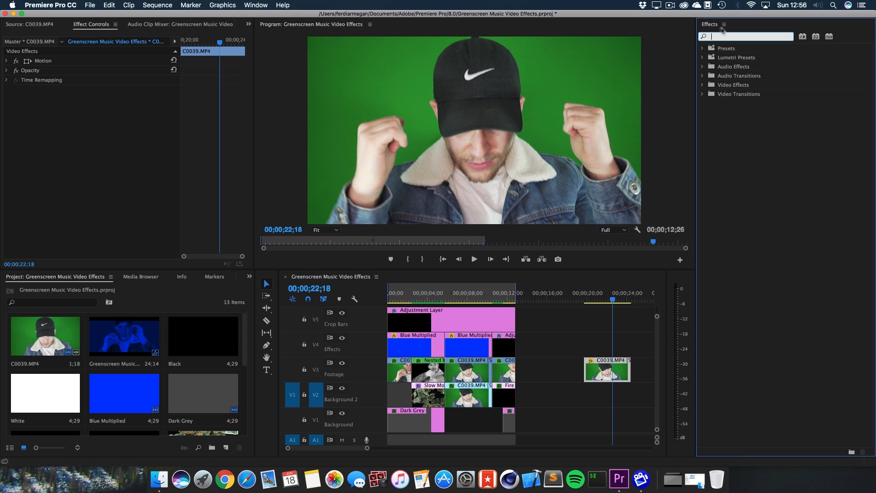
{"action": "type", "text": "ultra"}
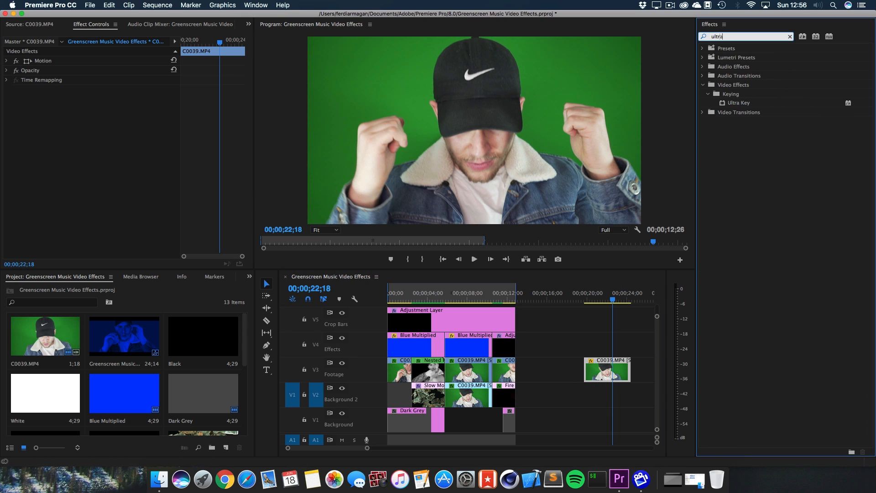
{"action": "left_click_drag", "start_coordinate": [739, 102], "coordinate": [612, 372]}
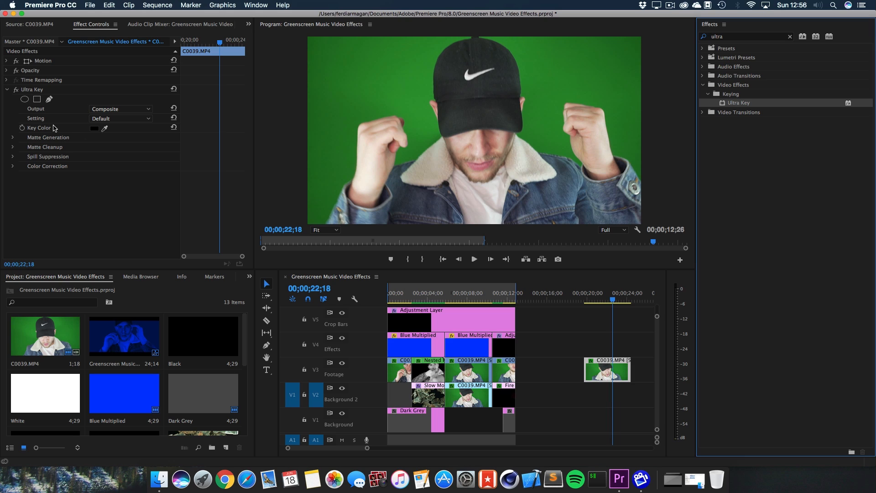
Sample the green backdrop as the Ultra Key colour and compare the clip with the effect disabled and enabled.
{"action": "left_click", "coordinate": [105, 129]}
{"action": "left_click", "coordinate": [435, 126]}
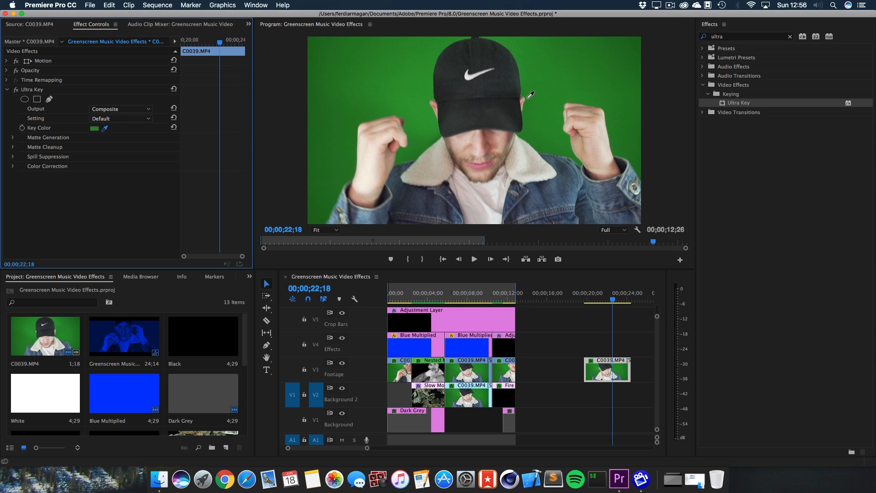
{"action": "left_click", "coordinate": [432, 134]}
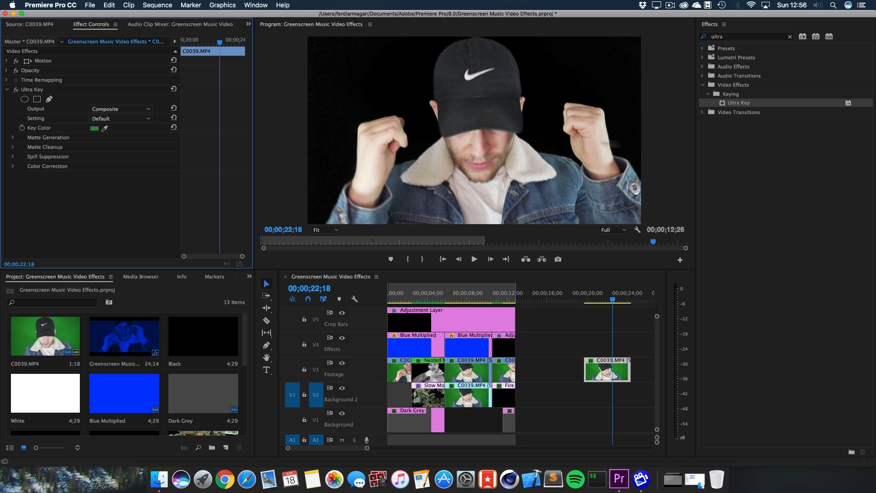
{"action": "left_click", "coordinate": [16, 90]}
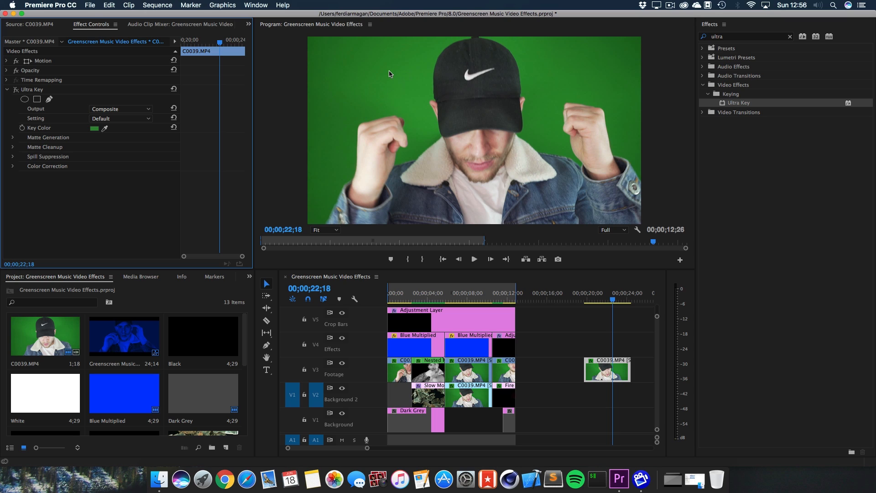
{"action": "left_click", "coordinate": [15, 91]}
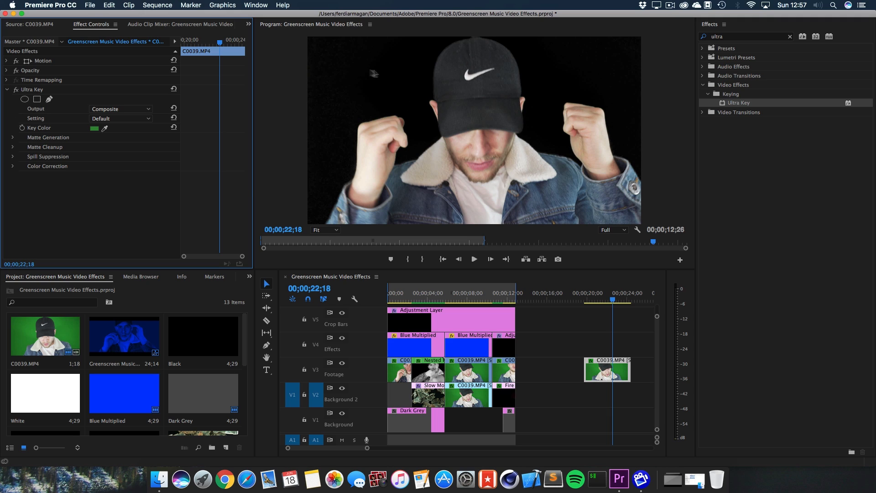
Expand the Matte Generation settings and place the Dark Grey matte on V2 directly beneath the keyed clip.
{"action": "left_click", "coordinate": [12, 138]}
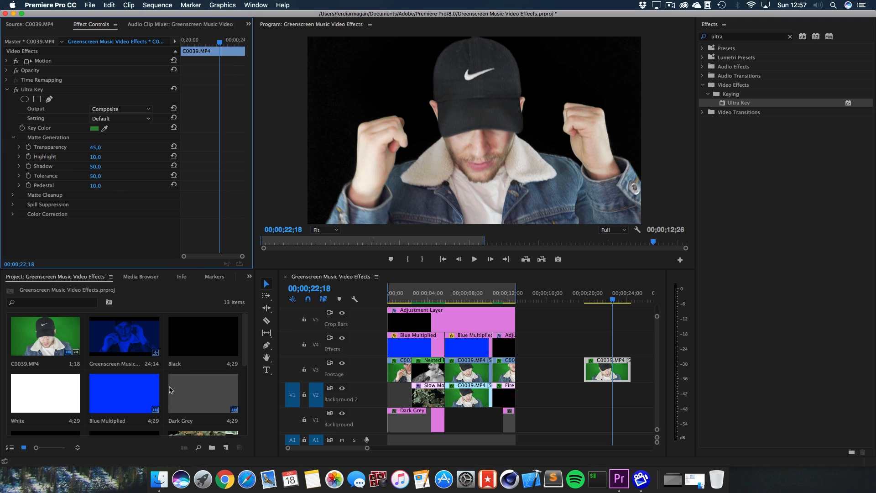
{"action": "left_click_drag", "start_coordinate": [188, 395], "coordinate": [592, 400]}
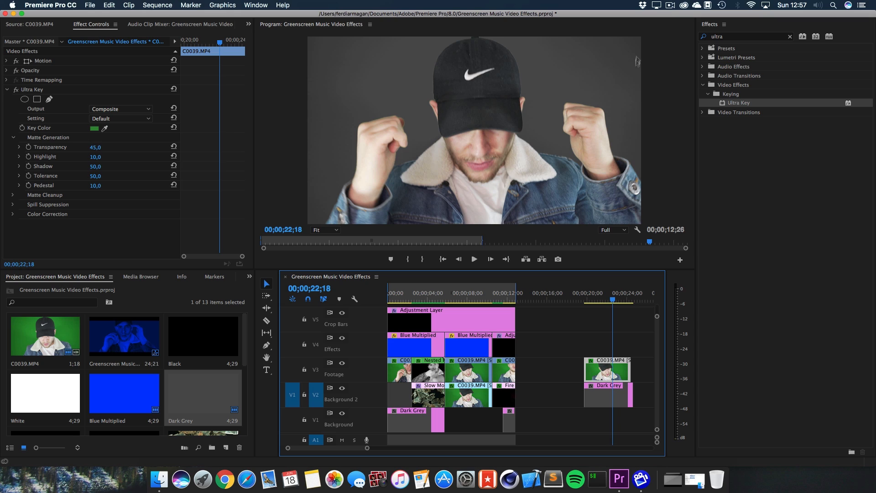
Set the Ultra Key's Matte Generation Shadow to 0 and collapse that group.
{"action": "left_click", "coordinate": [93, 166]}
{"action": "type", "text": "0"}
{"action": "key", "text": "Return"}
{"action": "left_click_drag", "start_coordinate": [96, 167], "coordinate": [86, 167]}
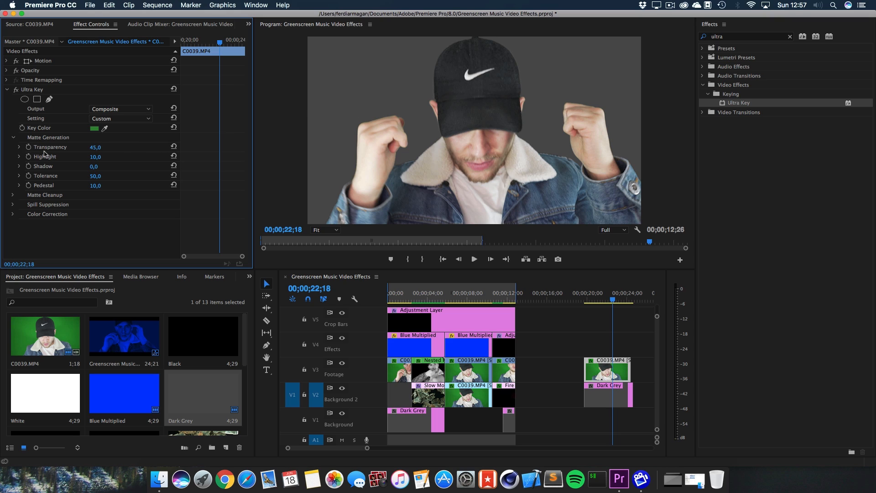
{"action": "left_click", "coordinate": [13, 139]}
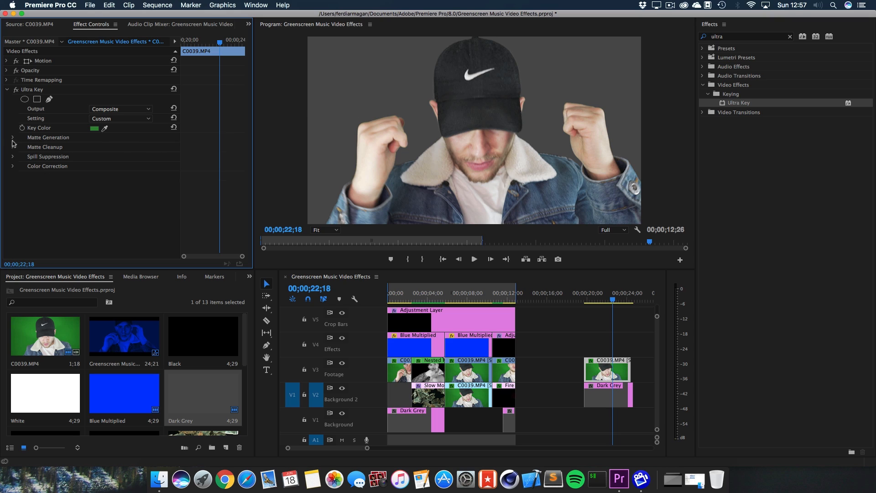
Examine the Ultra Key's Matte Cleanup and Spill Suppression settings, briefly trying out Choke.
{"action": "left_click", "coordinate": [13, 148]}
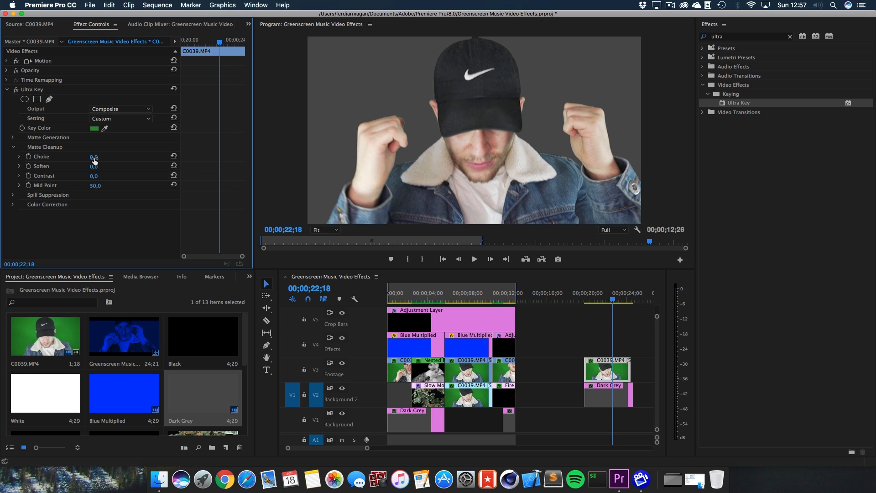
{"action": "mouse_move", "coordinate": [93, 158]}
{"action": "left_mouse_down"}
{"action": "mouse_move", "coordinate": [139, 158]}
{"action": "mouse_move", "coordinate": [94, 158]}
{"action": "mouse_move", "coordinate": [138, 159]}
{"action": "mouse_move", "coordinate": [93, 159]}
{"action": "mouse_move", "coordinate": [138, 159]}
{"action": "mouse_move", "coordinate": [93, 158]}
{"action": "mouse_move", "coordinate": [102, 167]}
{"action": "left_mouse_up"}
{"action": "left_click", "coordinate": [15, 195]}
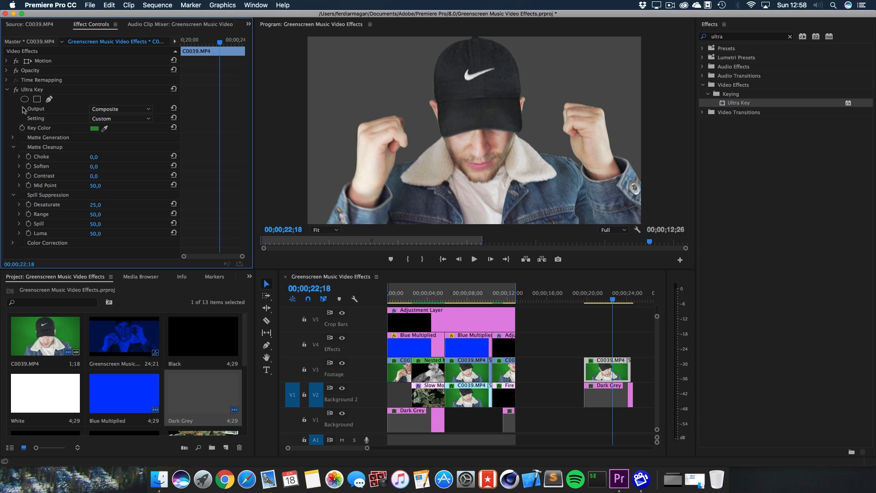
{"action": "left_click", "coordinate": [7, 89]}
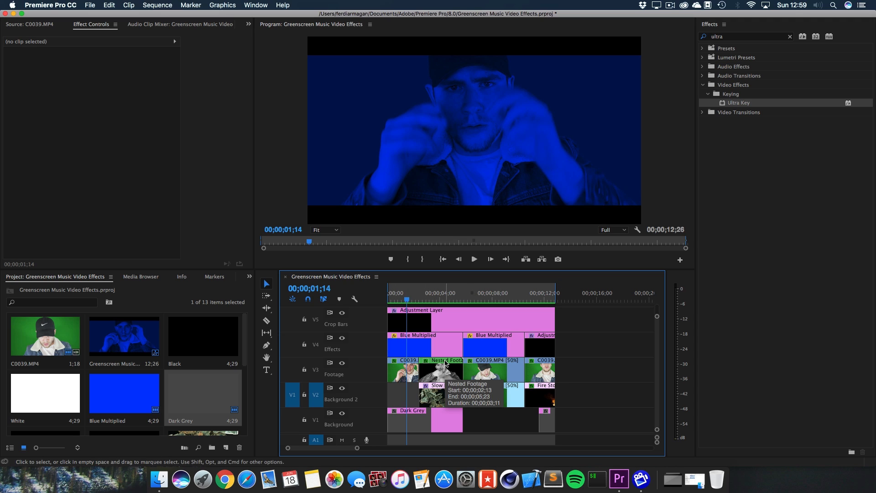
Preview the different effect shots across the sequence and return the playhead to 00;00;01;08 in the first shot.
{"action": "left_click", "coordinate": [443, 297]}
{"action": "left_click", "coordinate": [497, 298]}
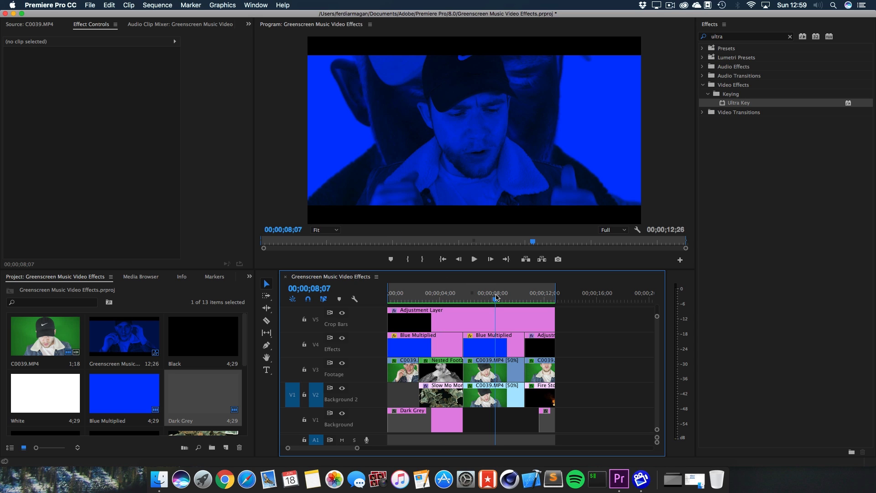
{"action": "left_click", "coordinate": [538, 298]}
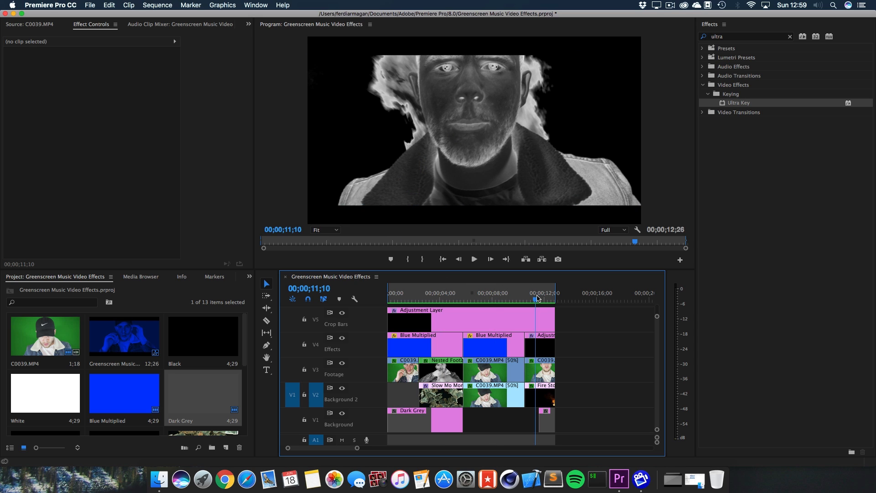
{"action": "left_click", "coordinate": [407, 298]}
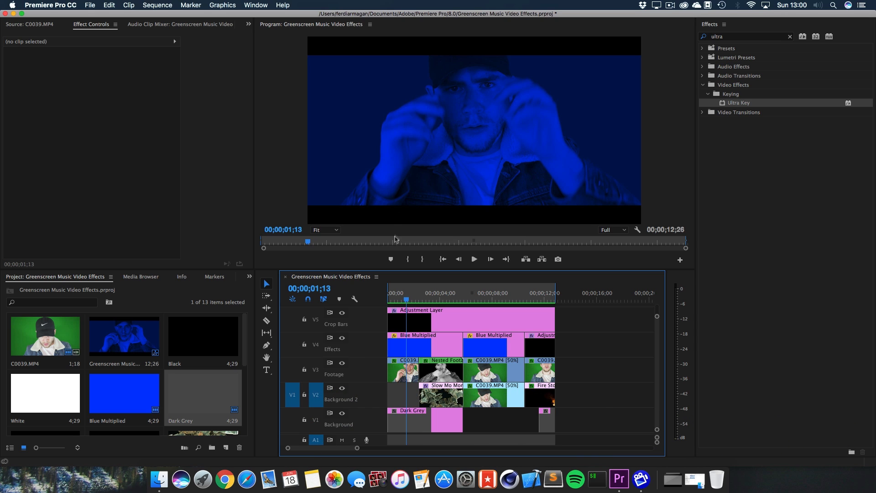
{"action": "left_click_drag", "start_coordinate": [408, 302], "coordinate": [404, 301]}
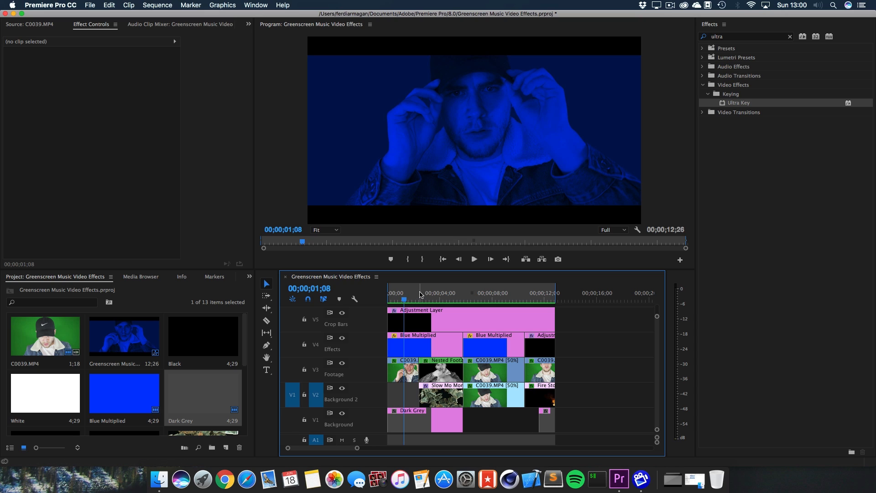
Inspect the colour of the Dark Grey matte used behind the first shot without changing it.
{"action": "left_click", "coordinate": [402, 426]}
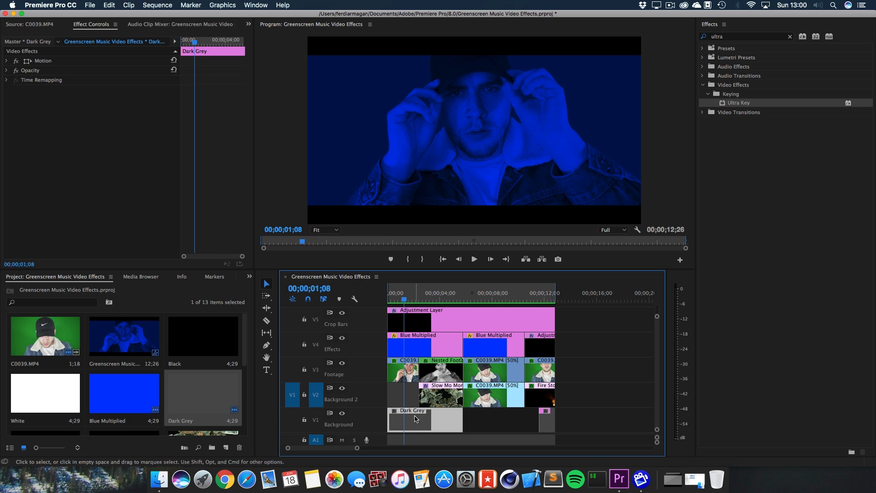
{"action": "double_click", "coordinate": [196, 394]}
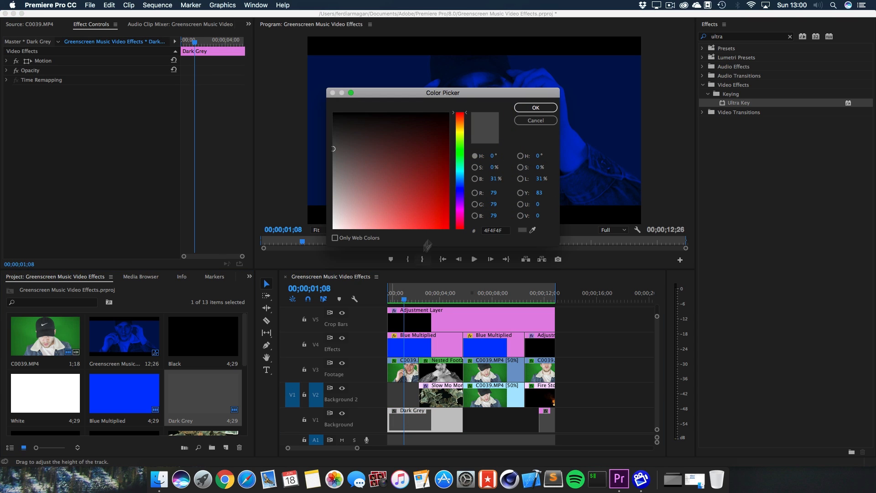
{"action": "left_click", "coordinate": [531, 120]}
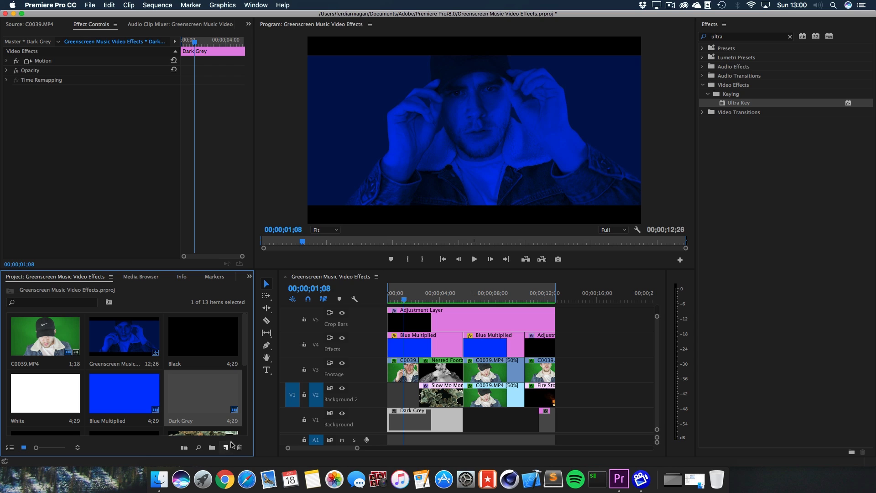
{"action": "left_click", "coordinate": [225, 448]}
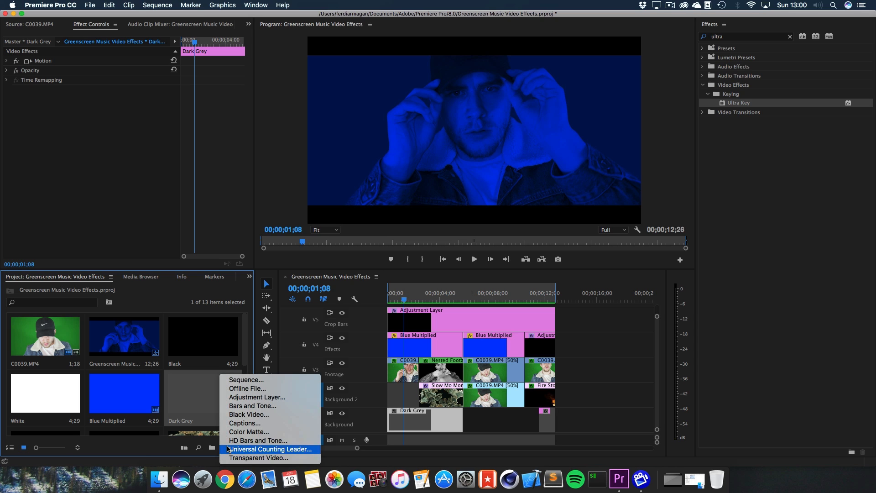
{"action": "left_click", "coordinate": [243, 431]}
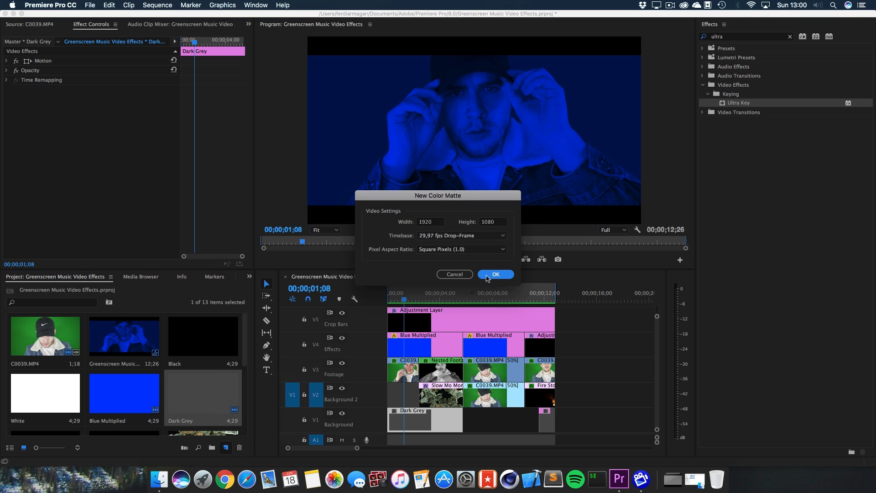
{"action": "left_click", "coordinate": [488, 274]}
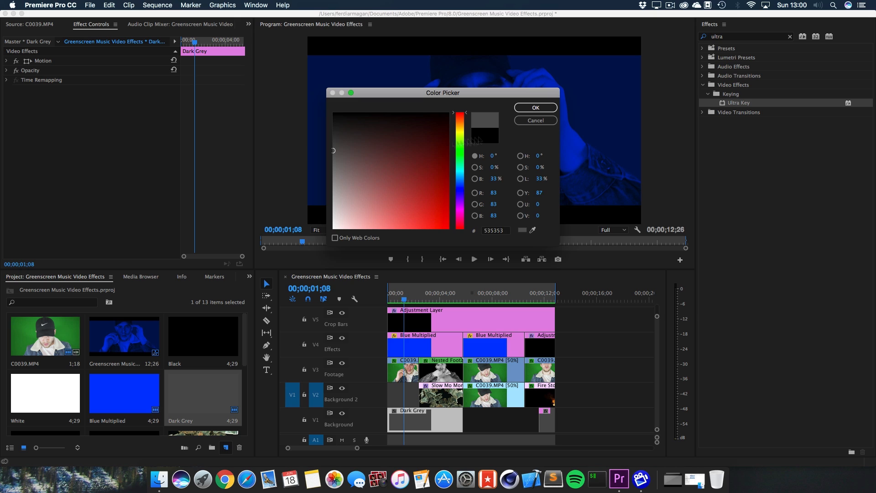
{"action": "left_click", "coordinate": [537, 122]}
Hide and reshow the V1 Background track to compare the first shot without and with the Dark Grey matte.
{"action": "left_click_drag", "start_coordinate": [207, 397], "coordinate": [406, 426]}
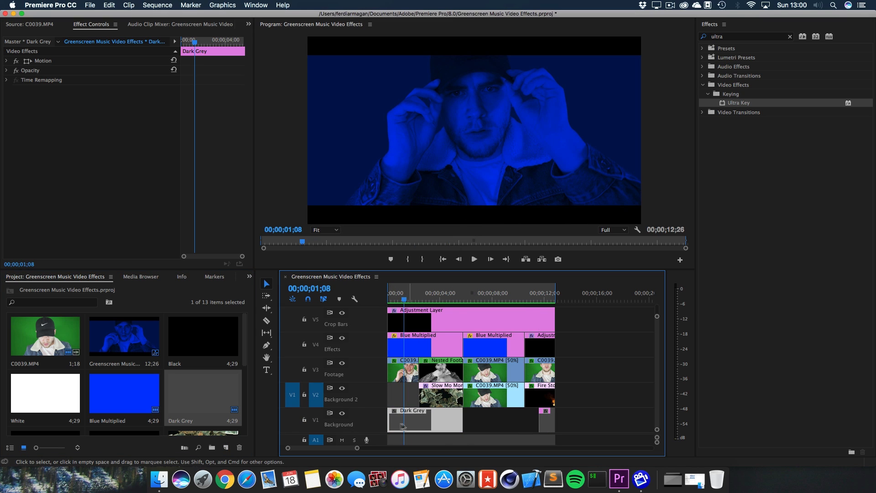
{"action": "left_click", "coordinate": [343, 413]}
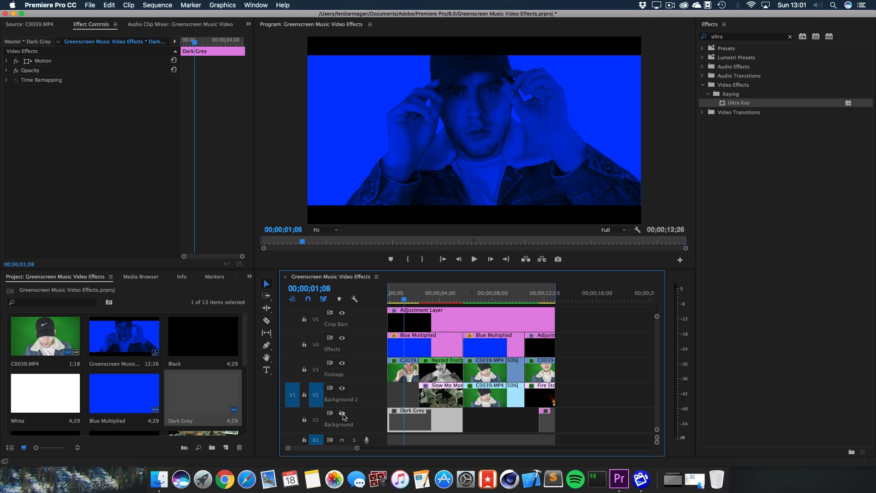
{"action": "left_click", "coordinate": [342, 414]}
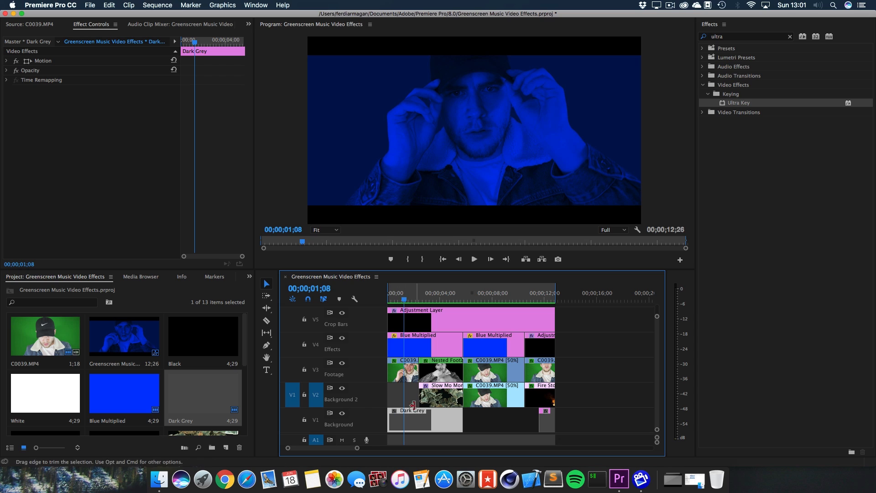
Select the first C0039.MP4 clip on the Footage track and hide the V4 Effects and V5 Crop Bars tracks.
{"action": "left_click", "coordinate": [400, 383]}
{"action": "left_click", "coordinate": [401, 374]}
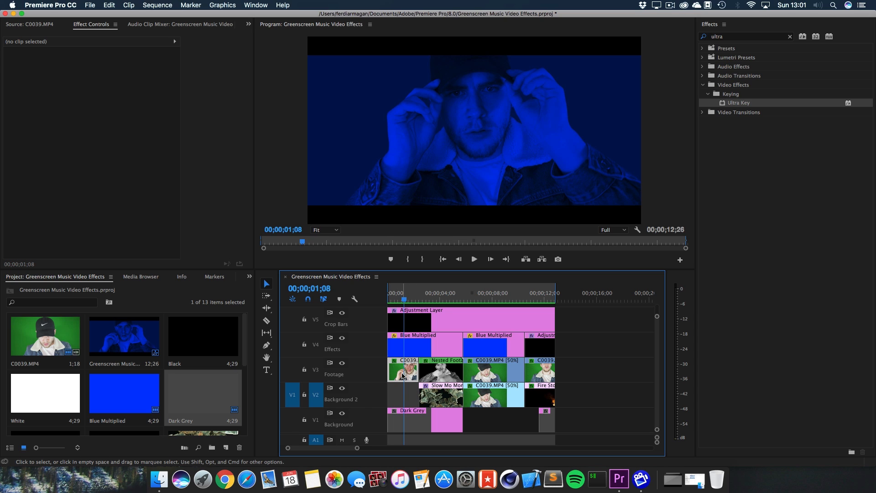
{"action": "left_click", "coordinate": [342, 337]}
{"action": "left_click", "coordinate": [342, 313]}
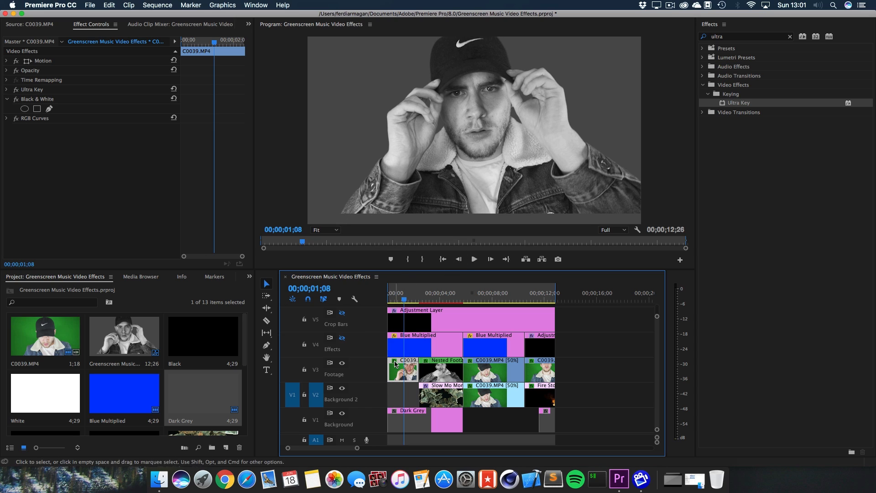
Compare the first clip with its Black & White and RGB Curves effects disabled and enabled.
{"action": "left_click", "coordinate": [15, 99]}
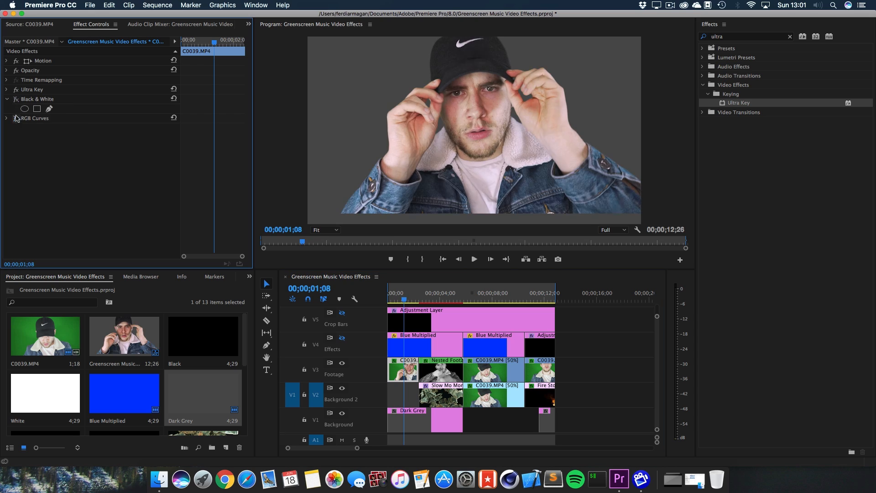
{"action": "left_click", "coordinate": [16, 91]}
{"action": "left_click", "coordinate": [16, 92]}
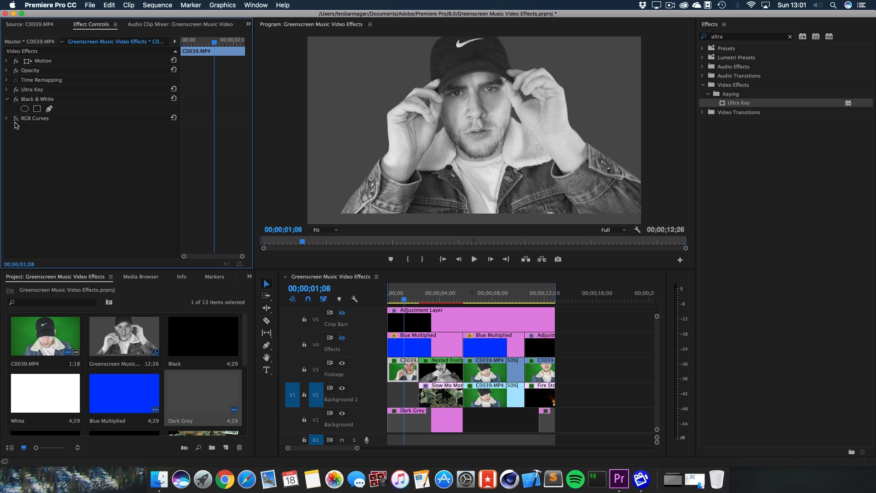
{"action": "left_click", "coordinate": [16, 120]}
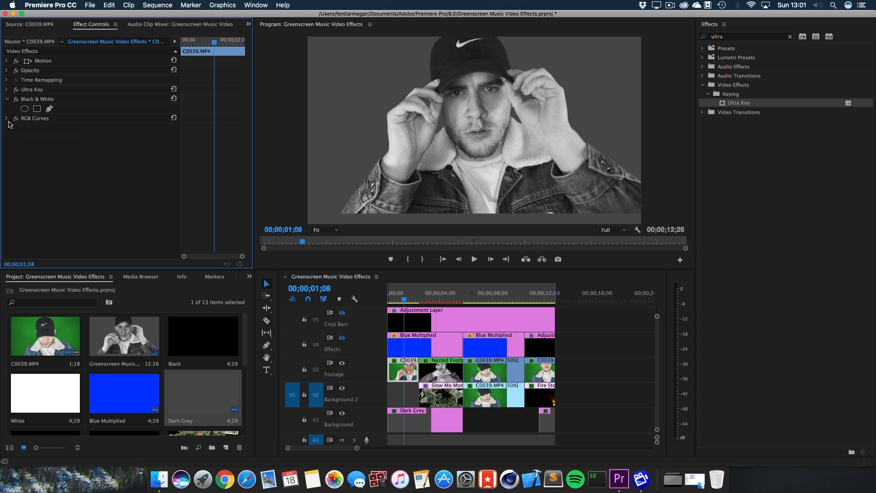
Examine the Master curve in the RGB Curves effect on the first C0039.MP4 clip.
{"action": "left_click", "coordinate": [6, 99]}
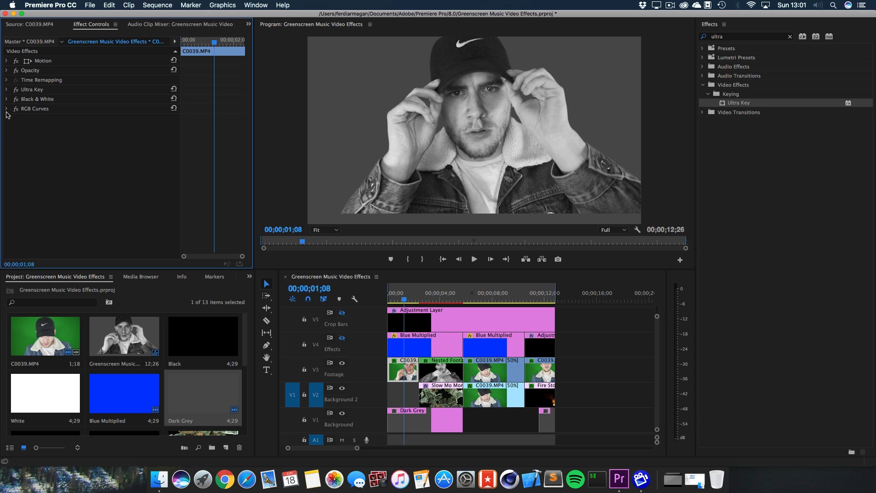
{"action": "left_click", "coordinate": [7, 110]}
{"action": "left_click", "coordinate": [7, 109]}
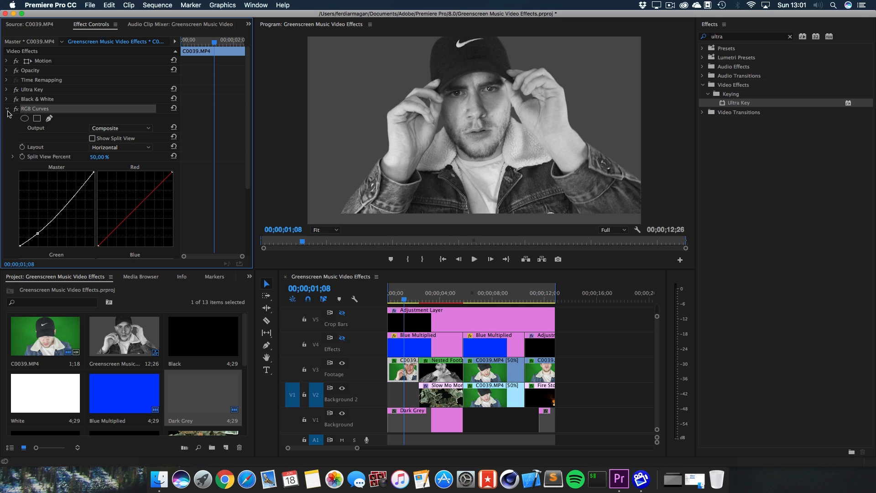
{"action": "left_click_drag", "start_coordinate": [39, 234], "coordinate": [38, 231]}
{"action": "scroll", "coordinate": [10, 113], "scroll_direction": "down", "scroll_amount": 5}
{"action": "scroll", "coordinate": [9, 113], "scroll_direction": "up", "scroll_amount": 5}
{"action": "left_click", "coordinate": [7, 110]}
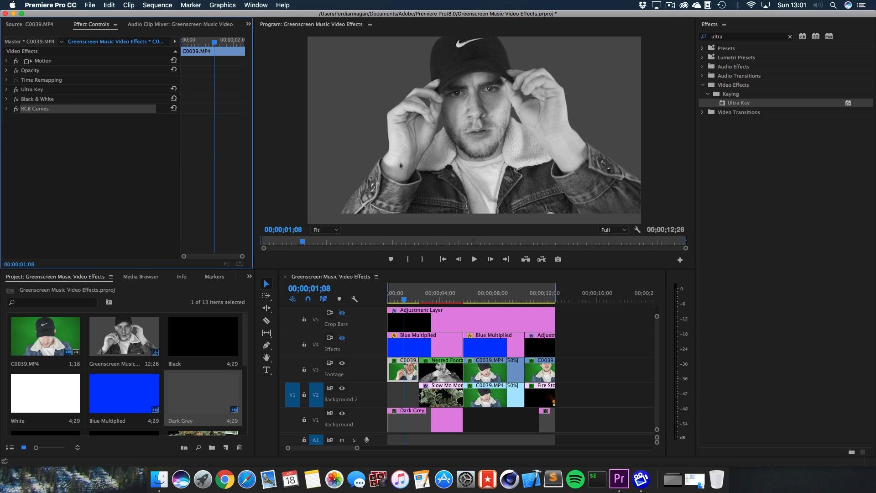
Make the V4 Effects track visible again over the black-and-white shot.
{"action": "left_click", "coordinate": [343, 338]}
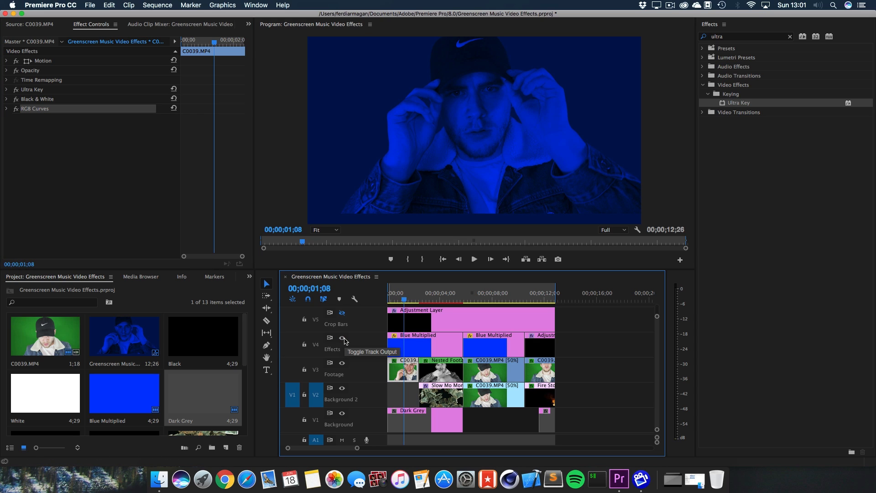
{"action": "left_click", "coordinate": [16, 100]}
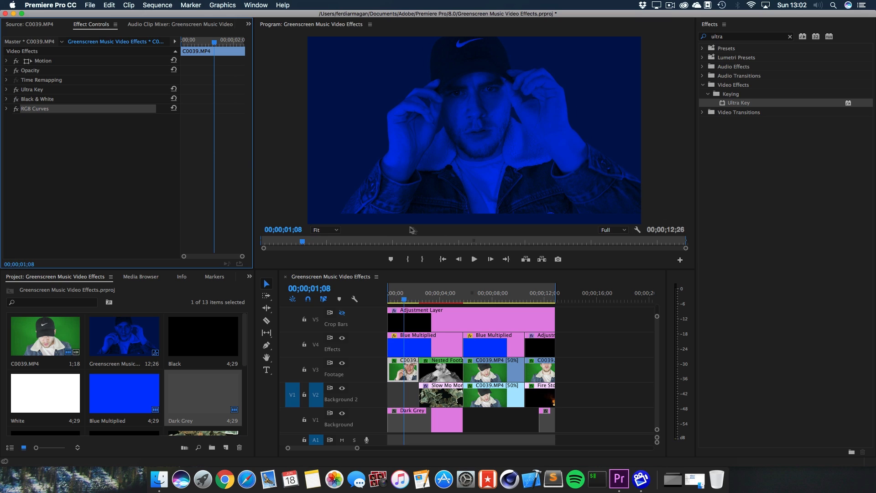
Set the first Blue Multiplied clip's blend mode to Multiply and reshow the V5 Crop Bars track.
{"action": "left_click", "coordinate": [401, 349]}
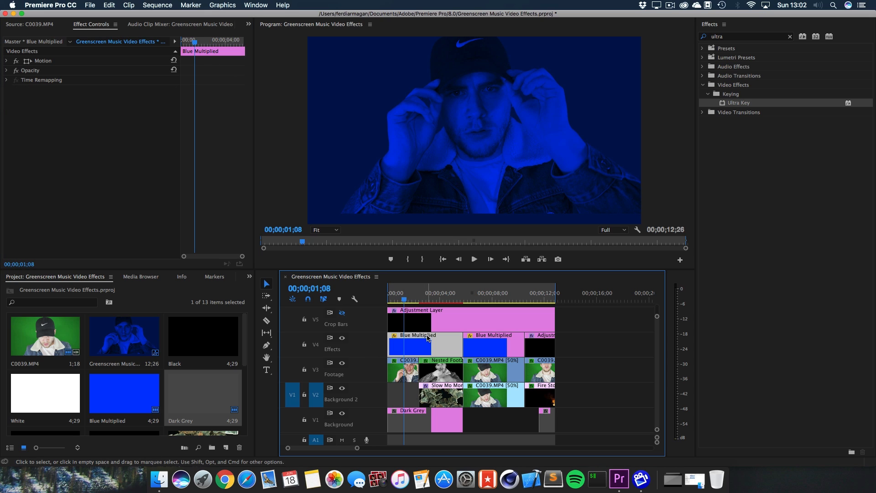
{"action": "left_click", "coordinate": [123, 396]}
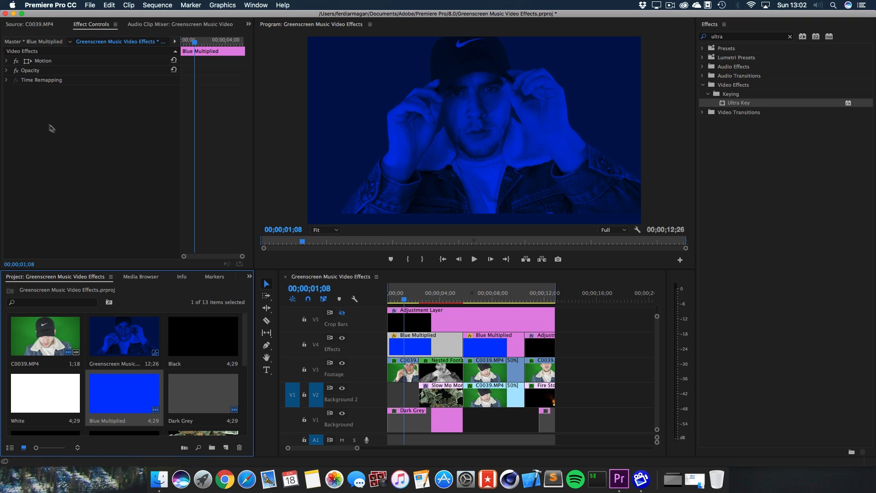
{"action": "left_click", "coordinate": [412, 342]}
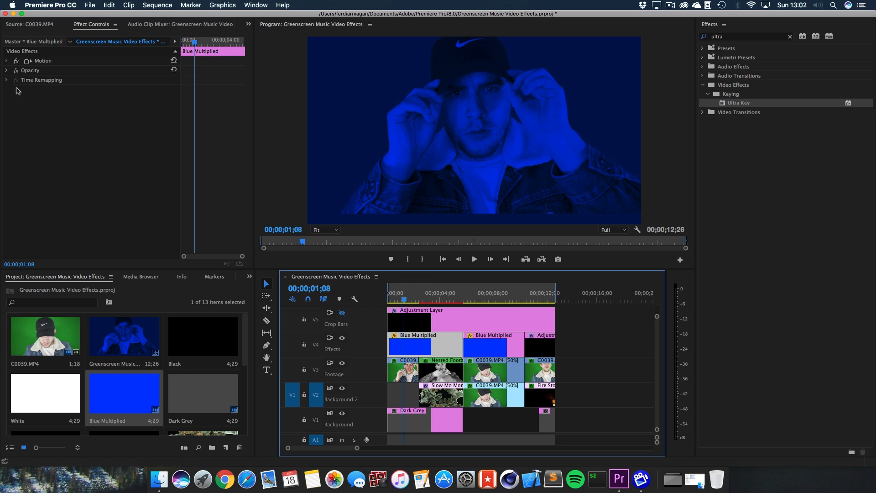
{"action": "left_click", "coordinate": [7, 72]}
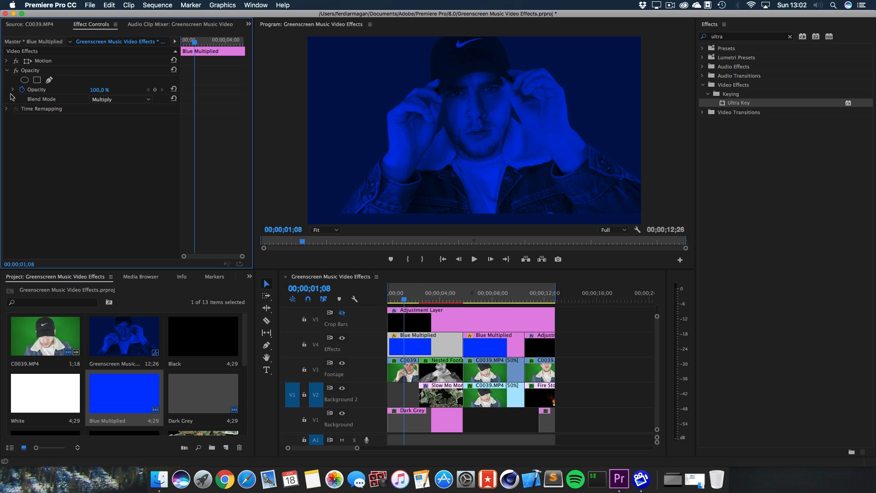
{"action": "left_click", "coordinate": [120, 99]}
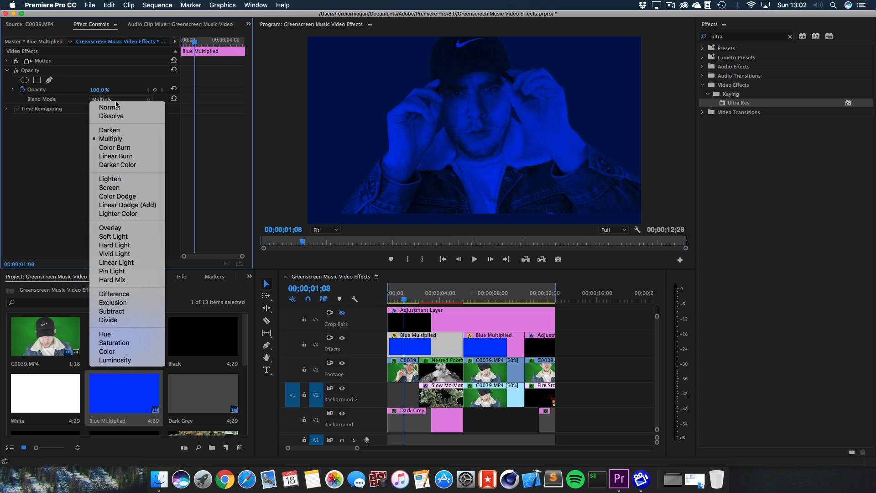
{"action": "left_click", "coordinate": [123, 139]}
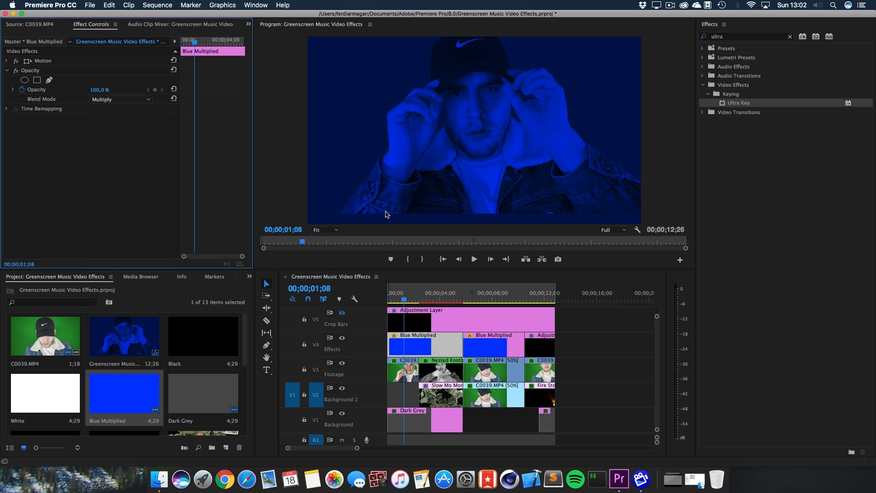
{"action": "left_click", "coordinate": [341, 312]}
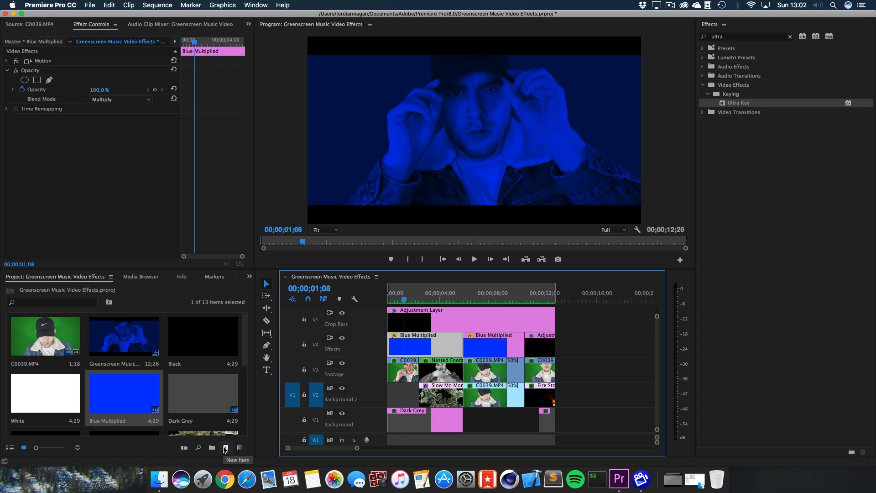
Create a 1920 × 1080 adjustment layer at 29,97 fps Drop-Frame and delete it from the project.
{"action": "left_click", "coordinate": [225, 450]}
{"action": "left_click", "coordinate": [283, 349]}
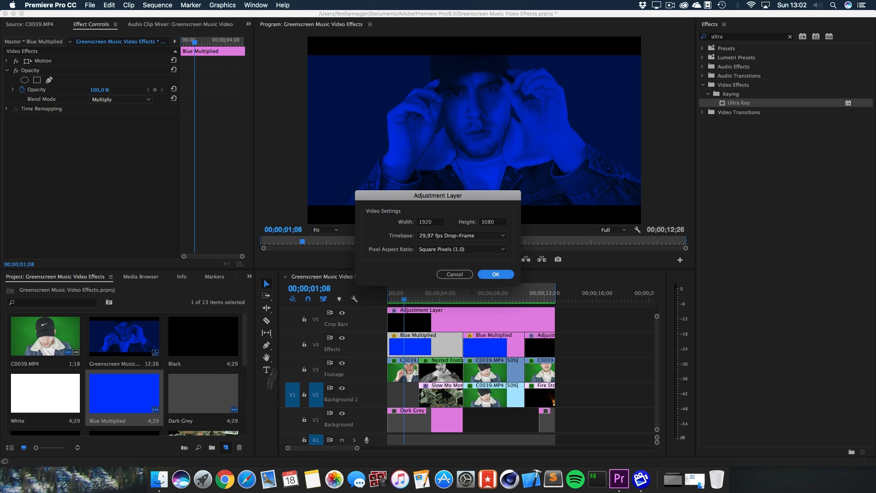
{"action": "left_click", "coordinate": [495, 274]}
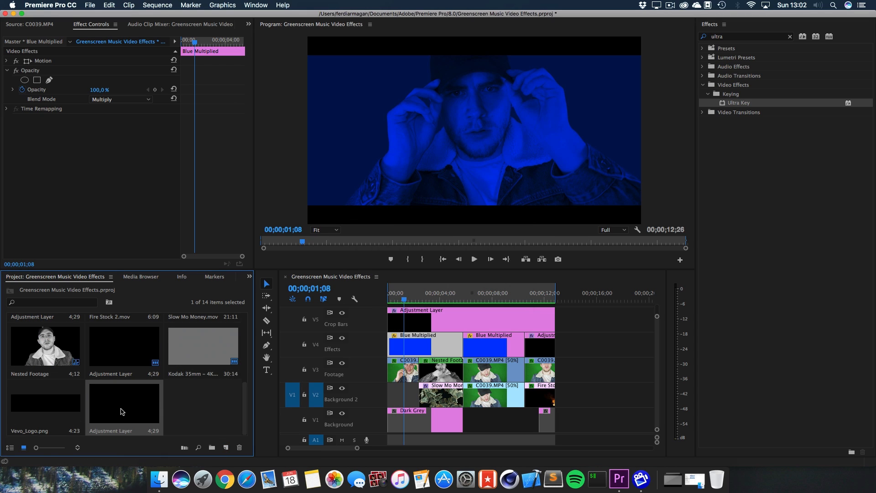
{"action": "key", "text": "Delete"}
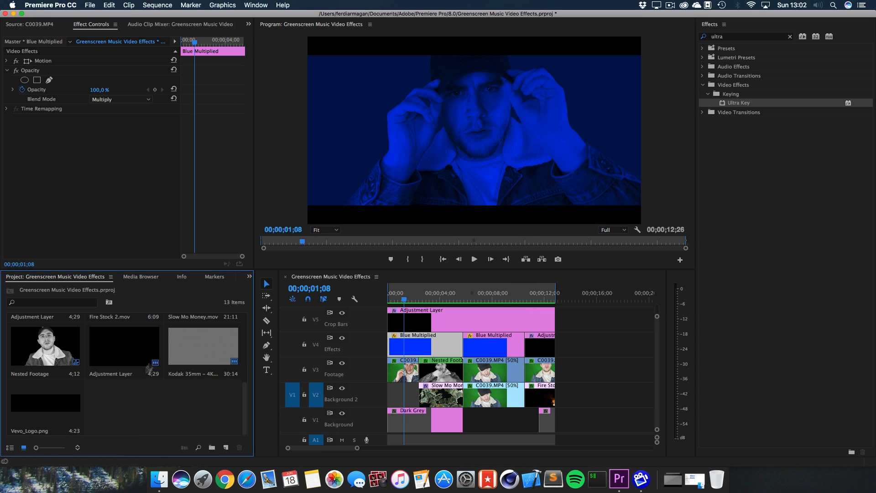
Search the effects for Crop and inspect the Crop effect's settings on the Crop Bars adjustment layer.
{"action": "left_click", "coordinate": [413, 323]}
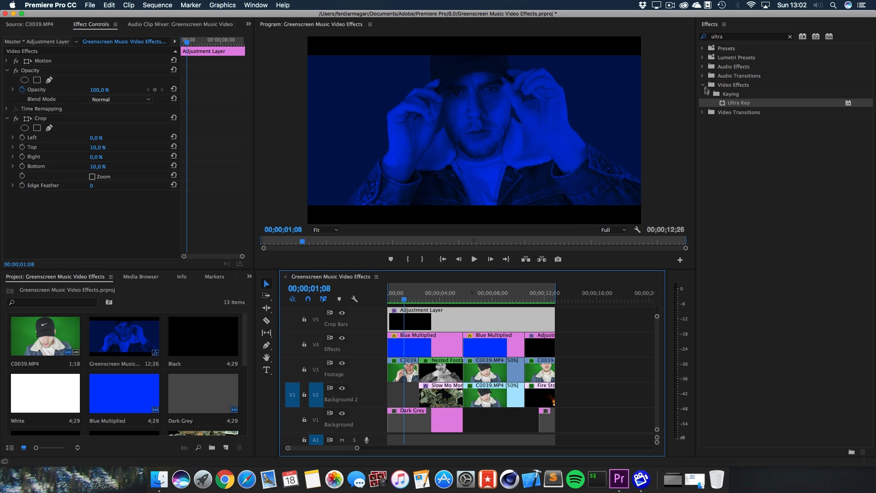
{"action": "double_click", "coordinate": [736, 37]}
{"action": "type", "text": "Crop"}
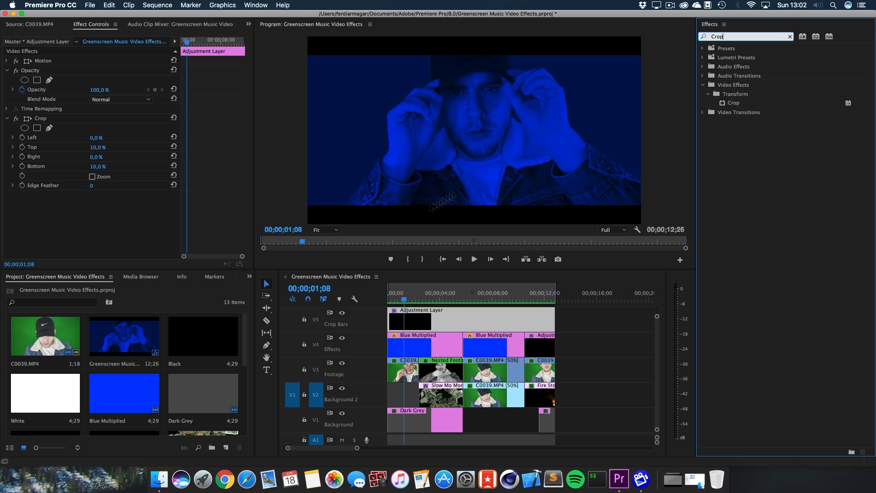
{"action": "left_click", "coordinate": [105, 227]}
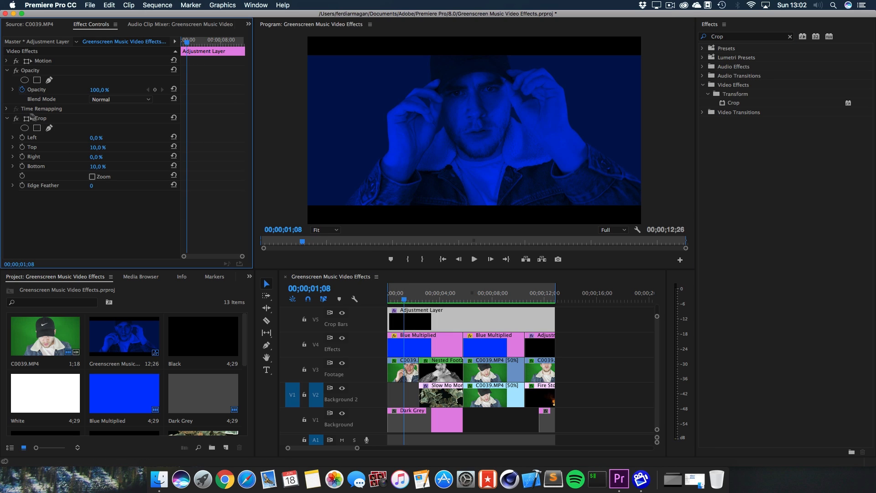
{"action": "left_click", "coordinate": [39, 118]}
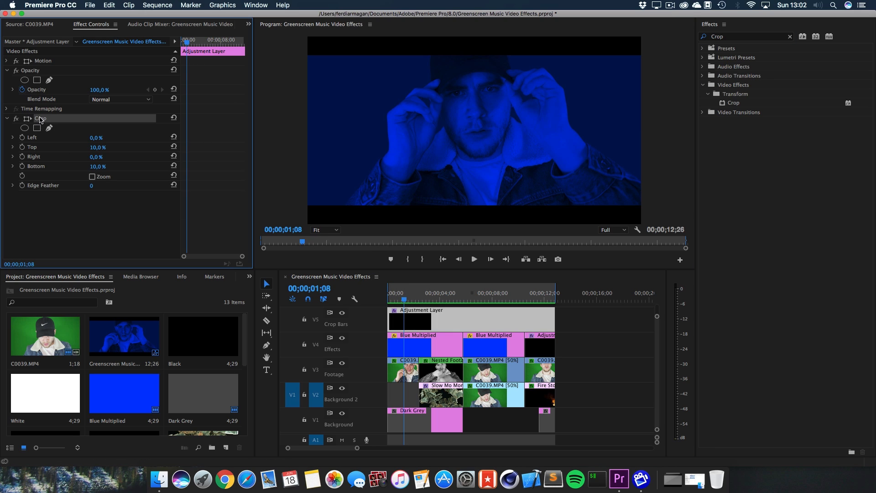
{"action": "left_click", "coordinate": [39, 149]}
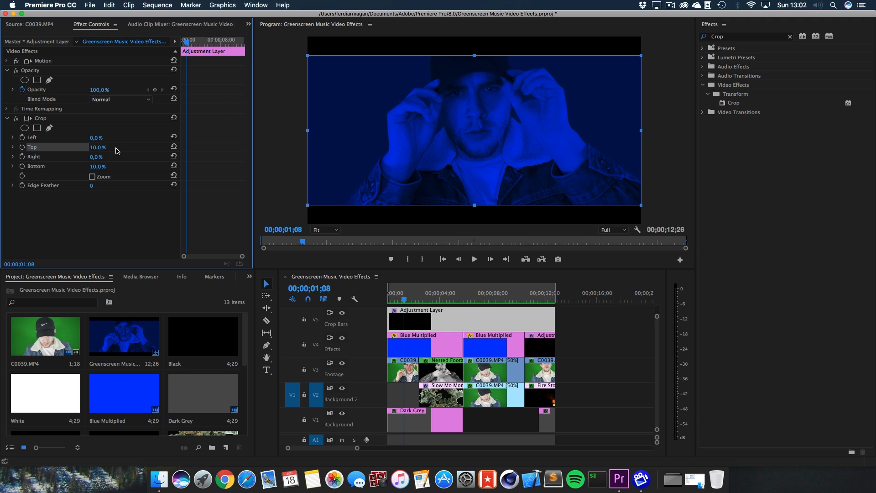
{"action": "left_click_drag", "start_coordinate": [98, 147], "coordinate": [100, 147]}
{"action": "left_click", "coordinate": [111, 199]}
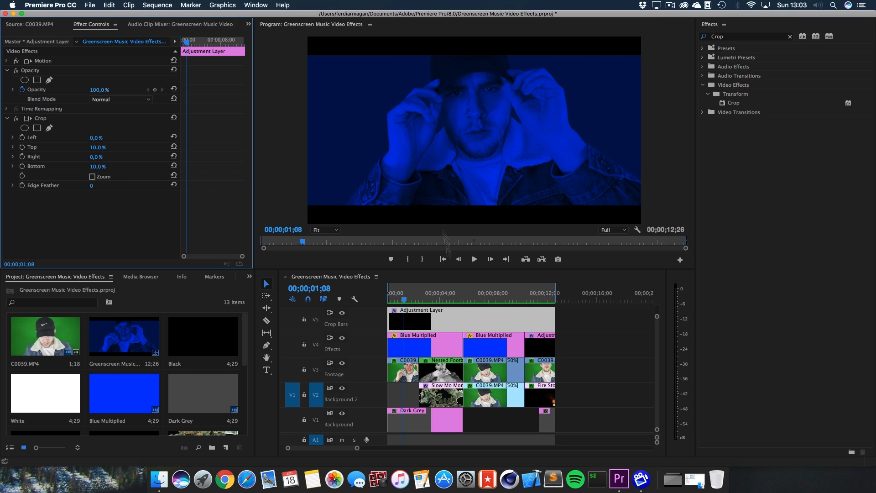
Try recolouring the Blue Multiplied matte red, and undo the colour change.
{"action": "double_click", "coordinate": [404, 344]}
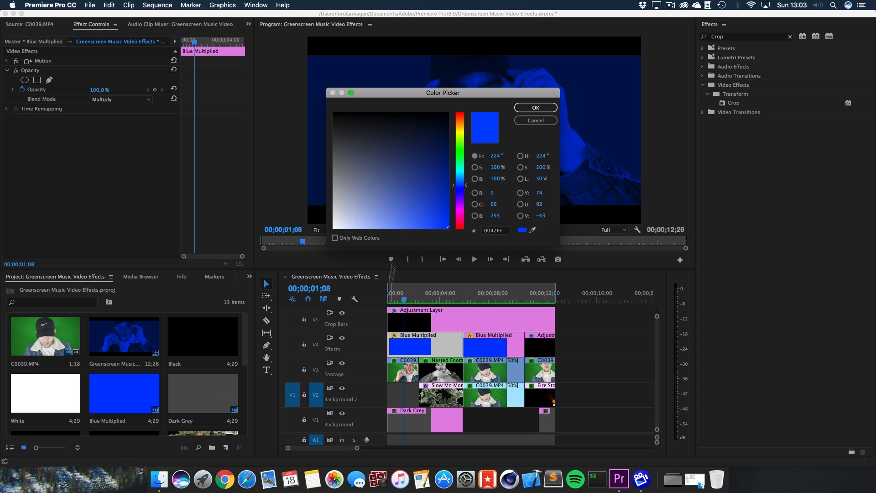
{"action": "left_click", "coordinate": [460, 227]}
{"action": "left_click", "coordinate": [536, 108]}
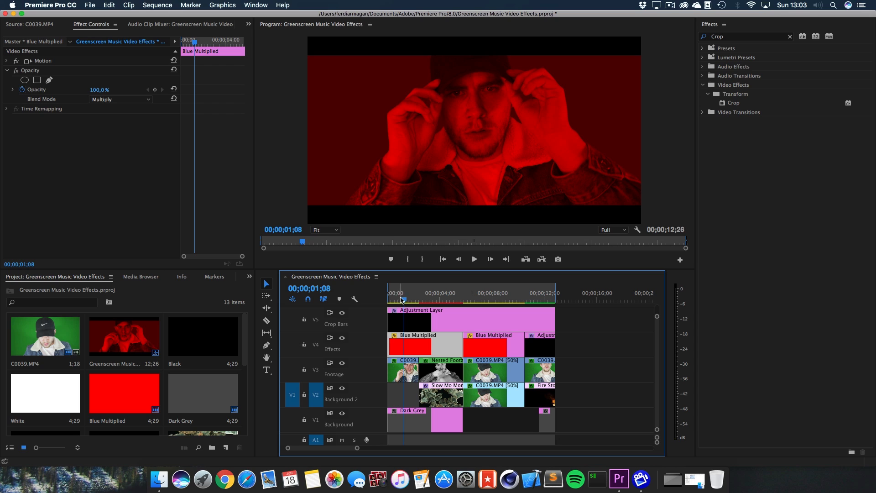
{"action": "key", "text": "super+z"}
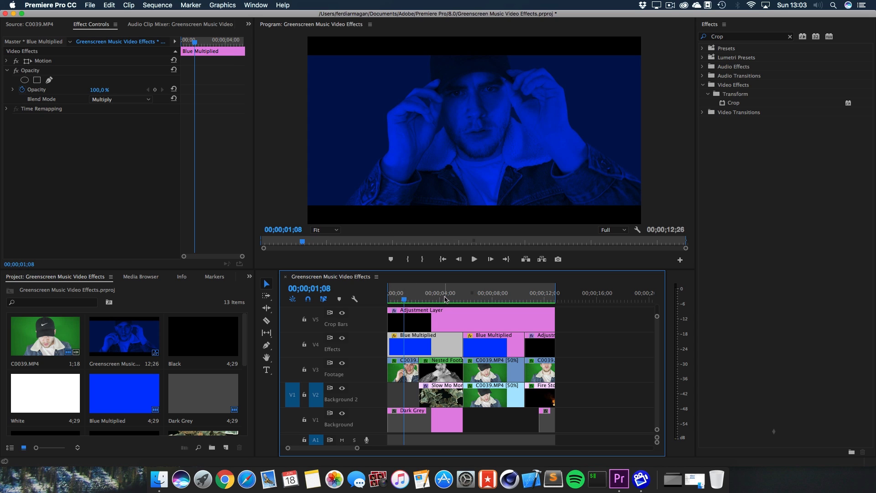
View the second shot at 00;00;03;25 and hide and reshow the V3 Footage track to examine the Slow Mo Money.mov background.
{"action": "left_click_drag", "start_coordinate": [446, 299], "coordinate": [439, 297]}
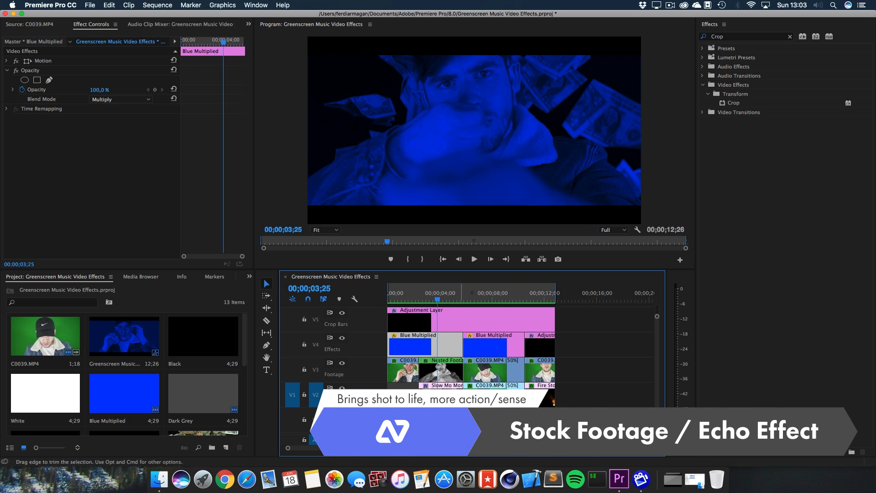
{"action": "left_click", "coordinate": [420, 426]}
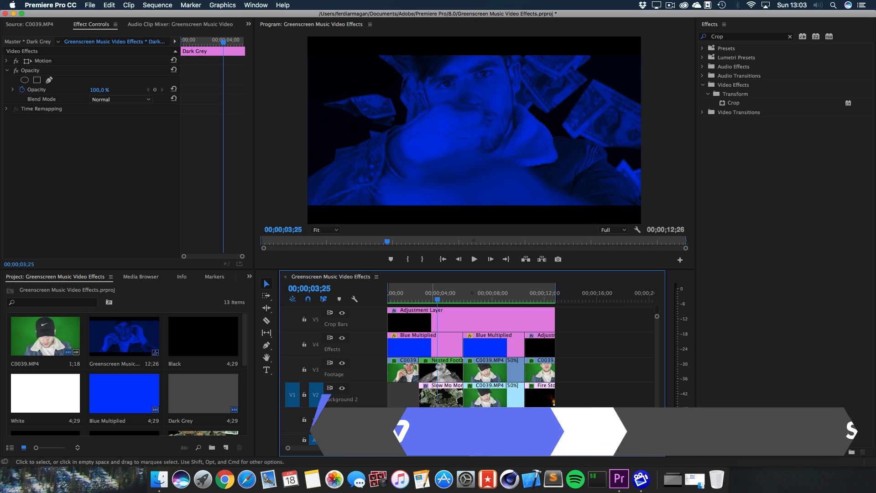
{"action": "left_click", "coordinate": [445, 402]}
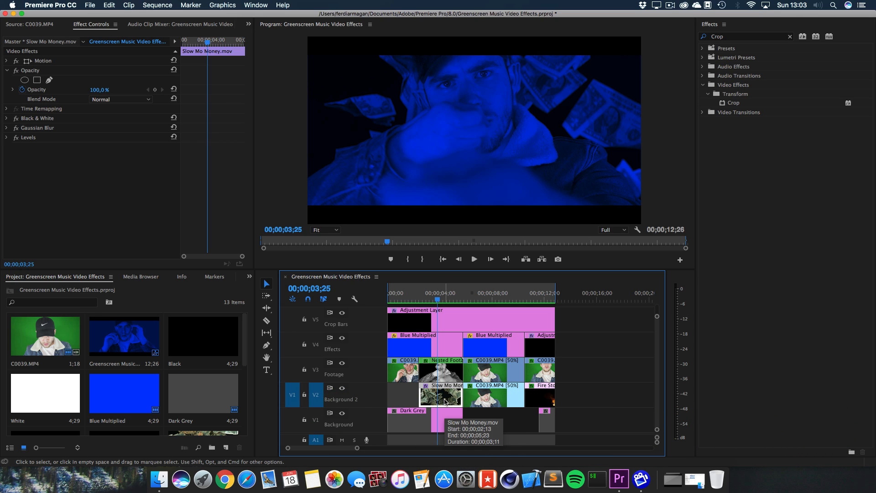
{"action": "left_click", "coordinate": [343, 365]}
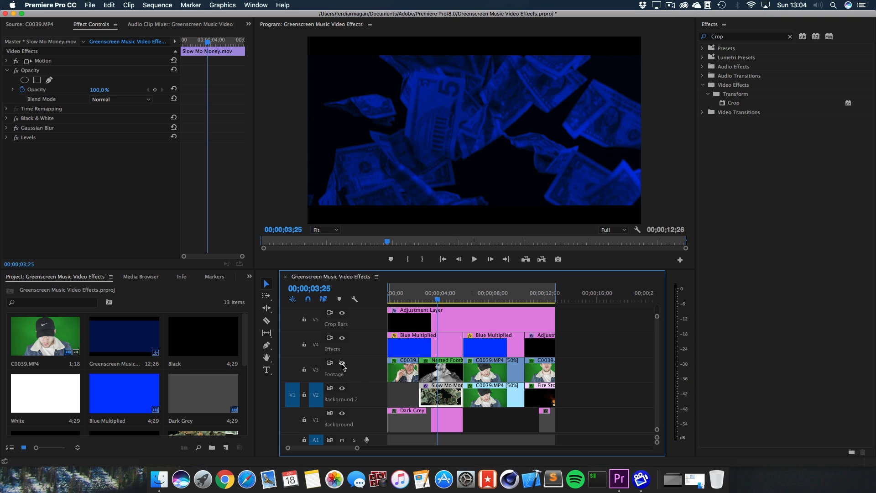
{"action": "left_click", "coordinate": [342, 364]}
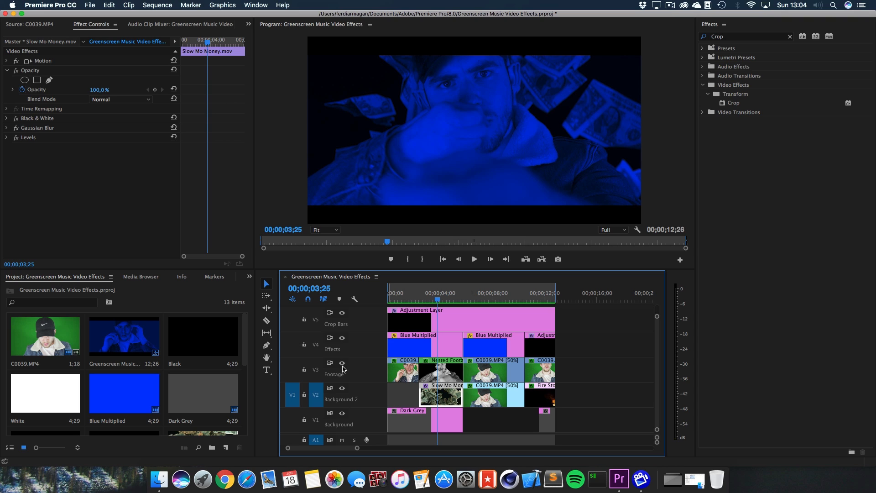
Inspect the Echo effect's settings on the Nested Footage clip in the V3 Footage track.
{"action": "left_click", "coordinate": [442, 372]}
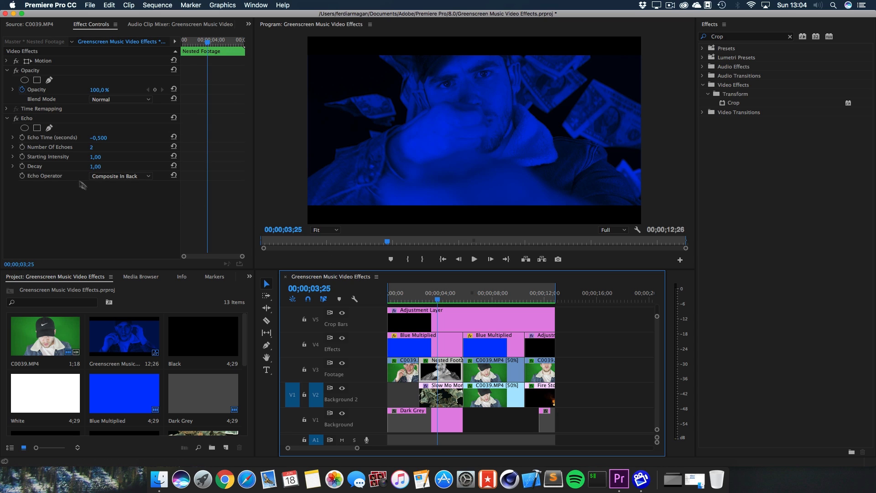
{"action": "left_click", "coordinate": [7, 119]}
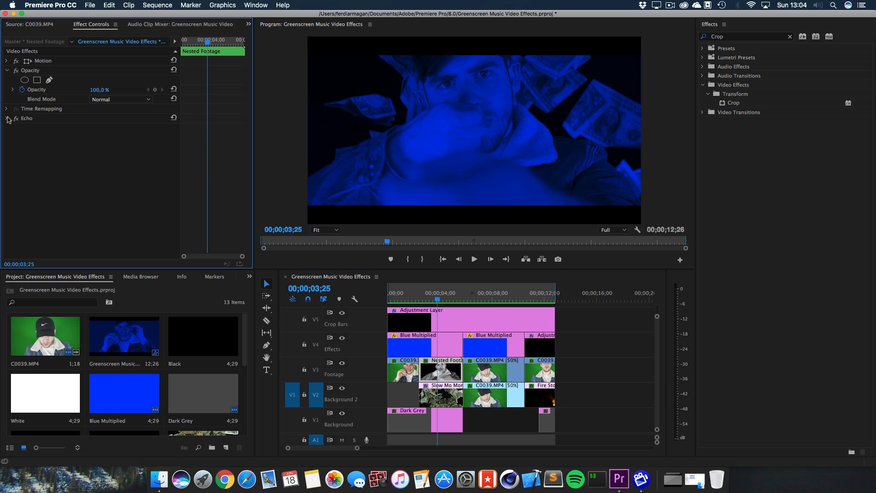
{"action": "left_click", "coordinate": [447, 378]}
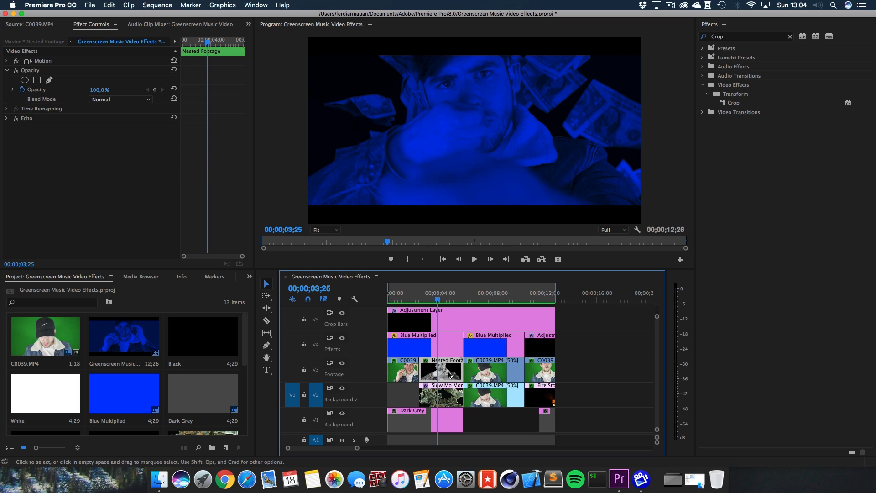
Open the Nested Footage sequence and move RGB Curves below Black & White in the C0039.MP4 clip's effect order.
{"action": "double_click", "coordinate": [449, 375]}
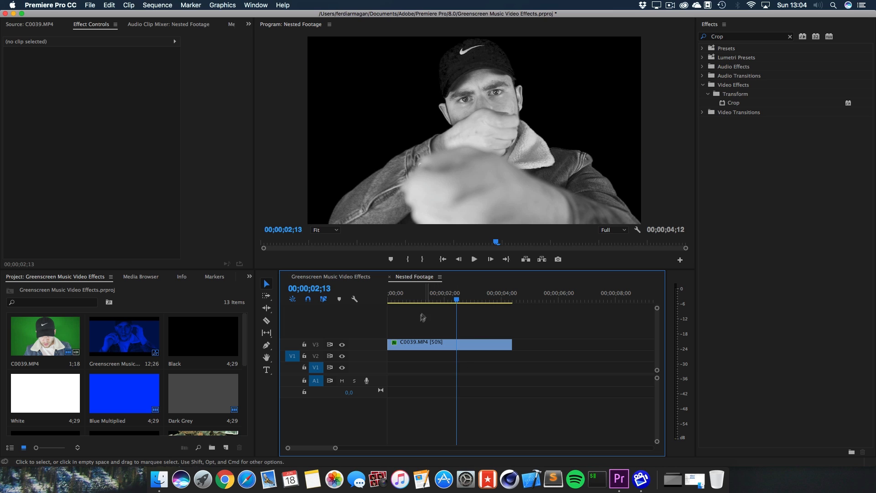
{"action": "left_click", "coordinate": [448, 349]}
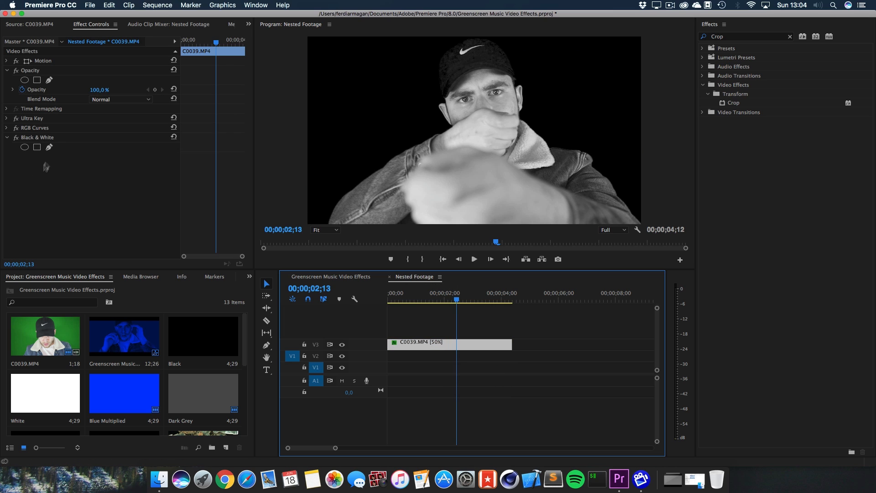
{"action": "left_click", "coordinate": [28, 119]}
{"action": "left_click_drag", "start_coordinate": [41, 130], "coordinate": [41, 169]}
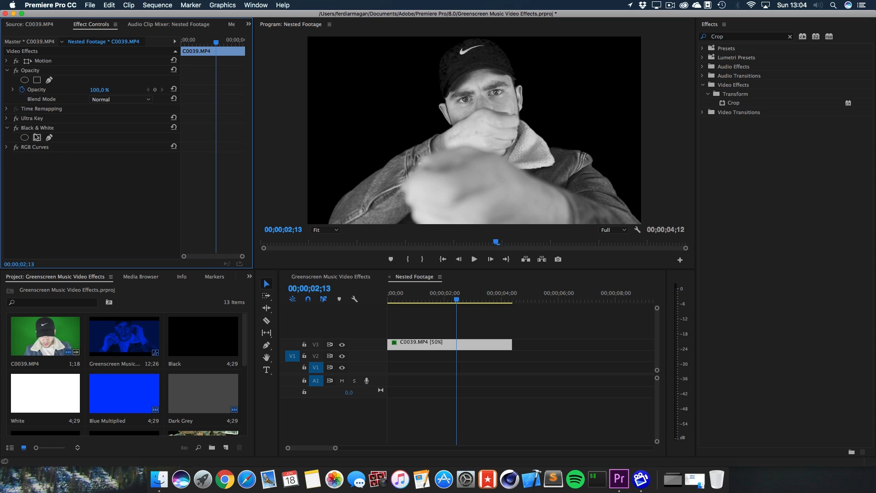
Return to the Greenscreen Music Video Effects sequence and look through the commands available for the Nested Footage clip.
{"action": "left_click", "coordinate": [5, 129]}
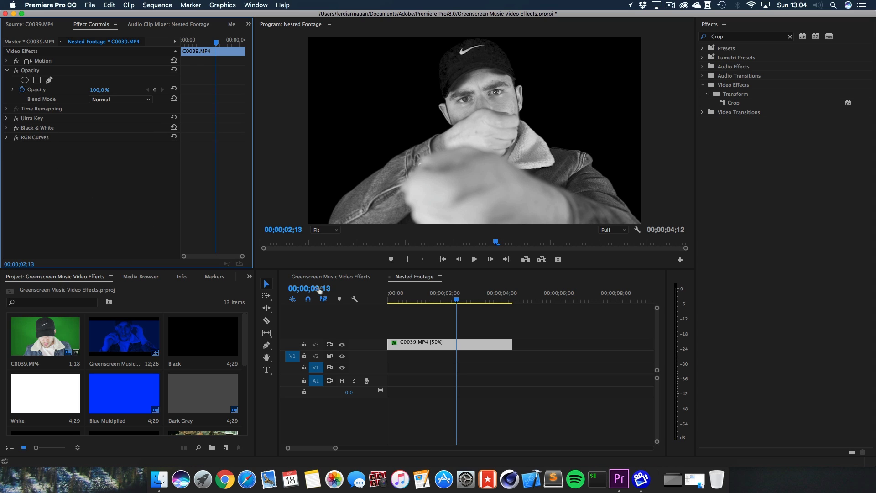
{"action": "left_click", "coordinate": [316, 278]}
{"action": "right_click", "coordinate": [441, 373]}
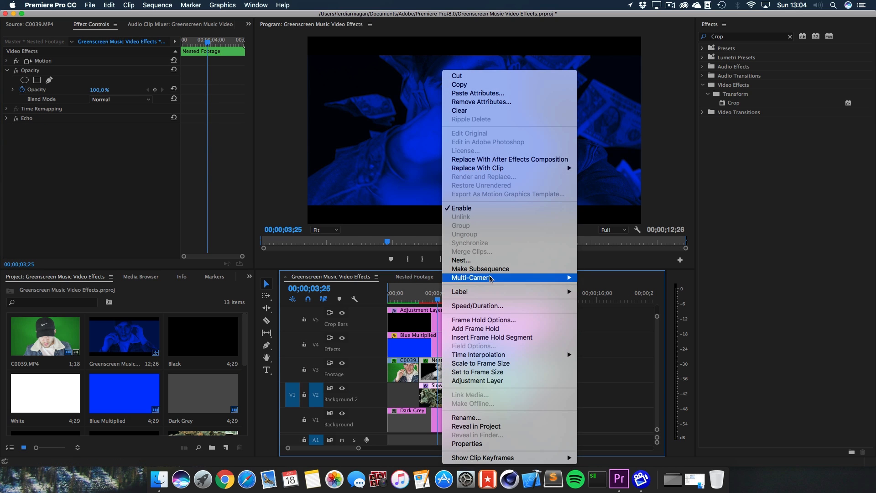
{"action": "left_click", "coordinate": [600, 359]}
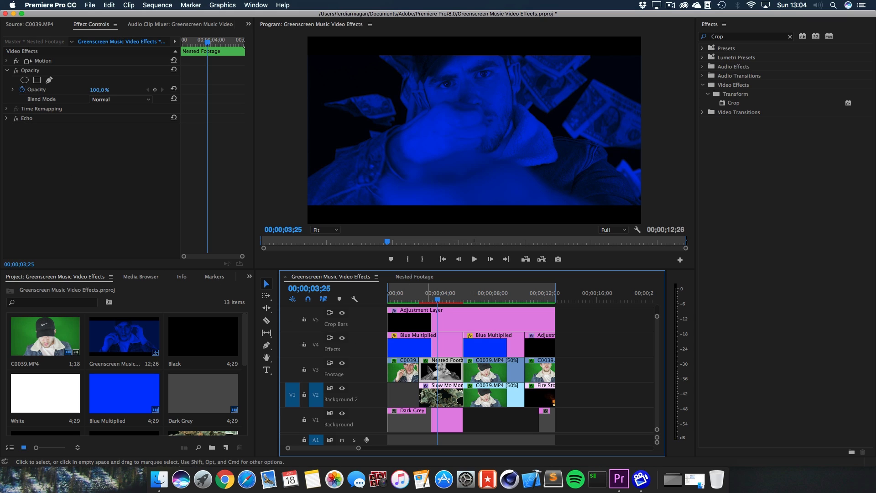
Show the Echo settings on the Nested Footage clip and scrub the second shot from 00;00;03;25 to 00;00;04;19 to examine the echo.
{"action": "left_click", "coordinate": [6, 118]}
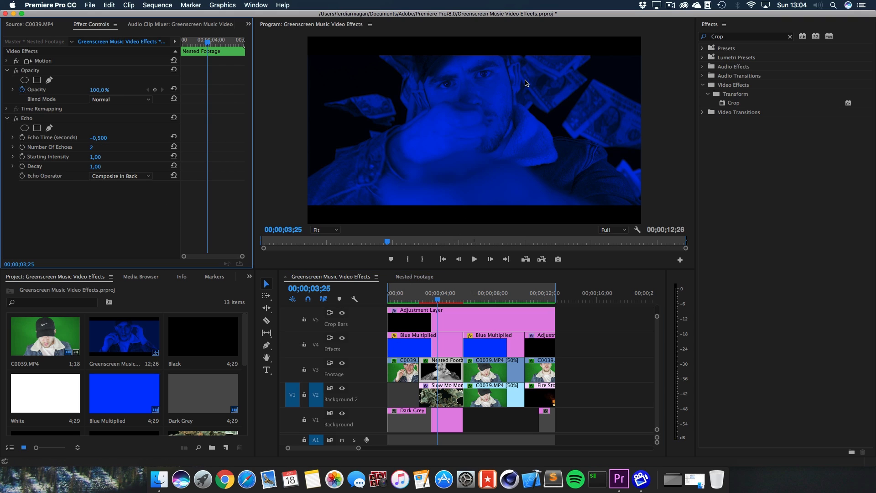
{"action": "left_click", "coordinate": [439, 300]}
{"action": "mouse_move", "coordinate": [439, 301]}
{"action": "left_mouse_down"}
{"action": "mouse_move", "coordinate": [454, 301]}
{"action": "mouse_move", "coordinate": [446, 300]}
{"action": "left_mouse_up"}
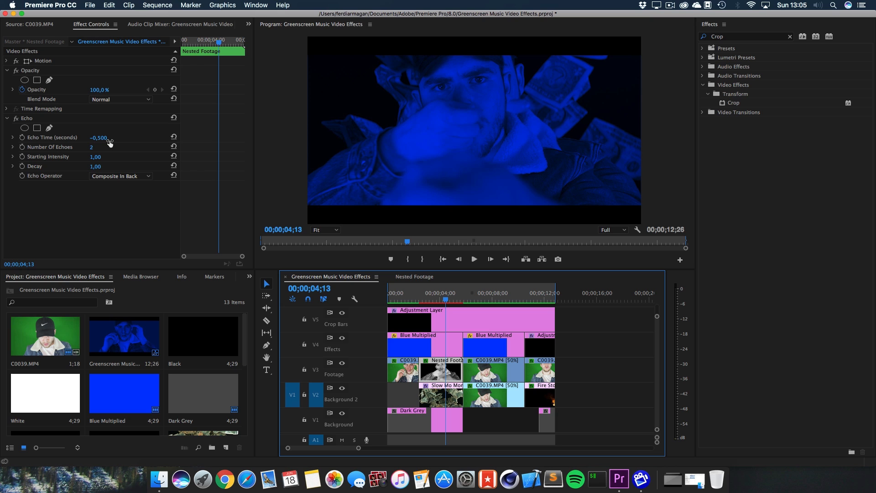
{"action": "left_click", "coordinate": [446, 301]}
{"action": "mouse_move", "coordinate": [446, 301]}
{"action": "left_mouse_down"}
{"action": "mouse_move", "coordinate": [464, 297]}
{"action": "mouse_move", "coordinate": [451, 293]}
{"action": "left_mouse_up"}
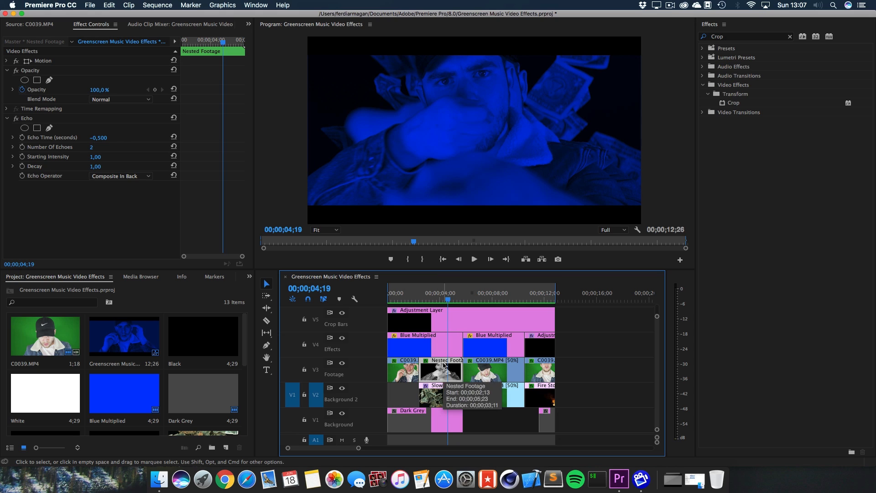
Inspect the effects on the Blue Multiplied and V5 Adjustment Layer clips, and scrub between the first and second shots.
{"action": "left_click", "coordinate": [445, 346]}
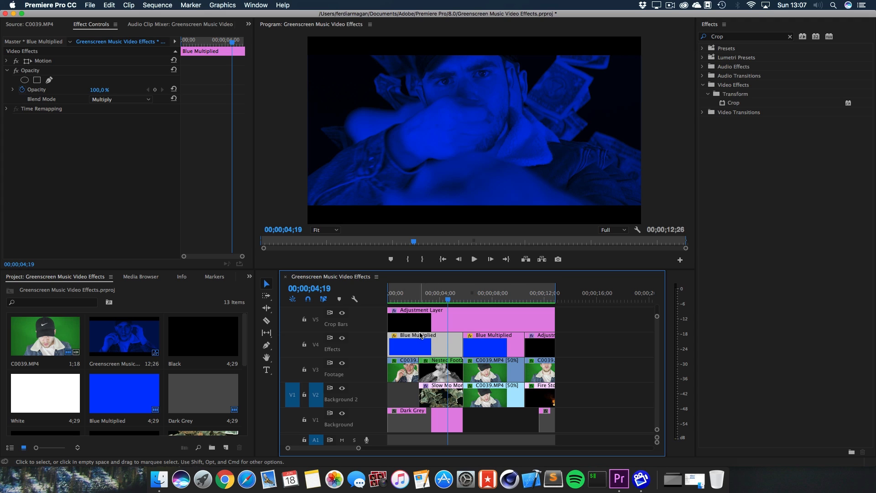
{"action": "left_click", "coordinate": [446, 323]}
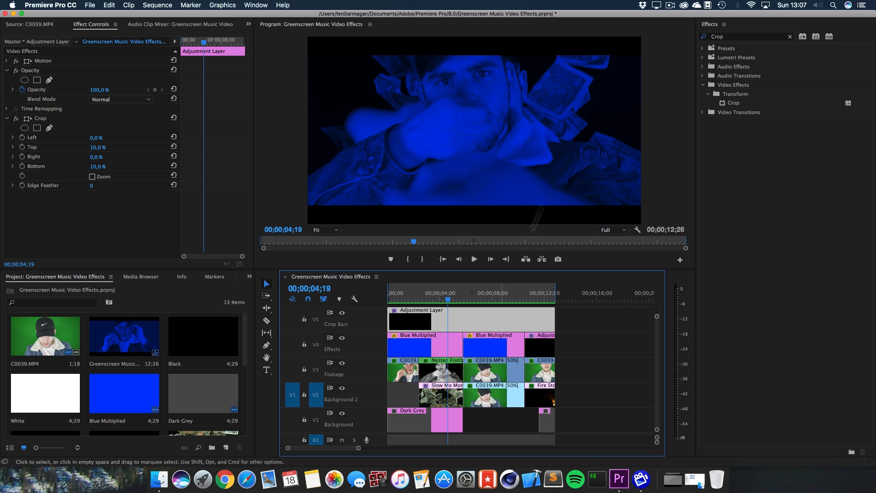
{"action": "left_click", "coordinate": [407, 296]}
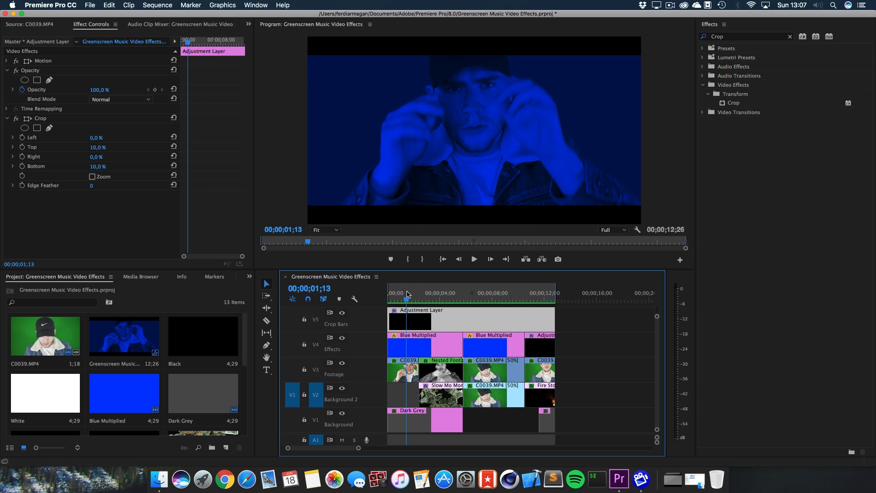
{"action": "left_click_drag", "start_coordinate": [406, 296], "coordinate": [446, 297]}
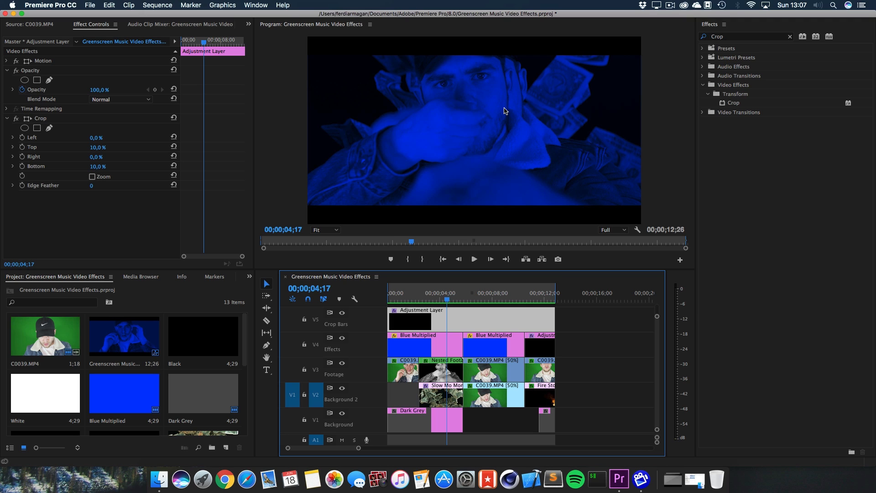
View the third shot at 00;00;07;19 and inspect the effects on its C0039.MP4 clips in the V2 and V3 tracks.
{"action": "left_click", "coordinate": [487, 299]}
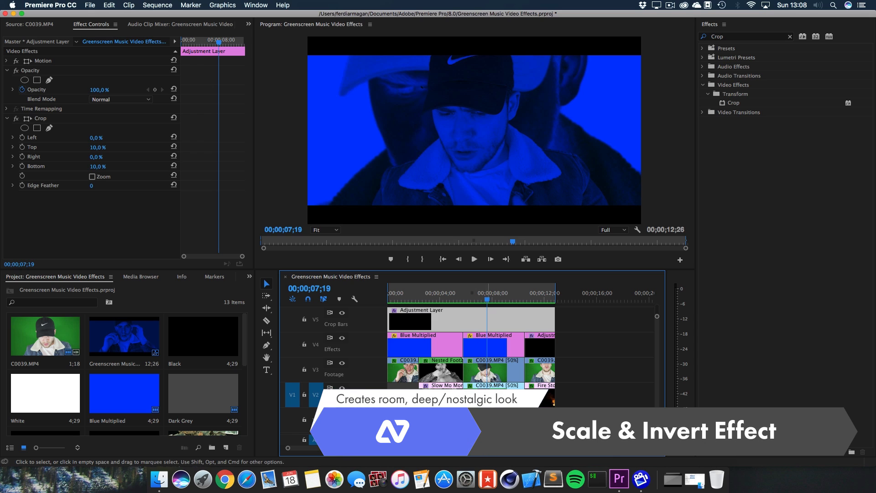
{"action": "left_click", "coordinate": [493, 395]}
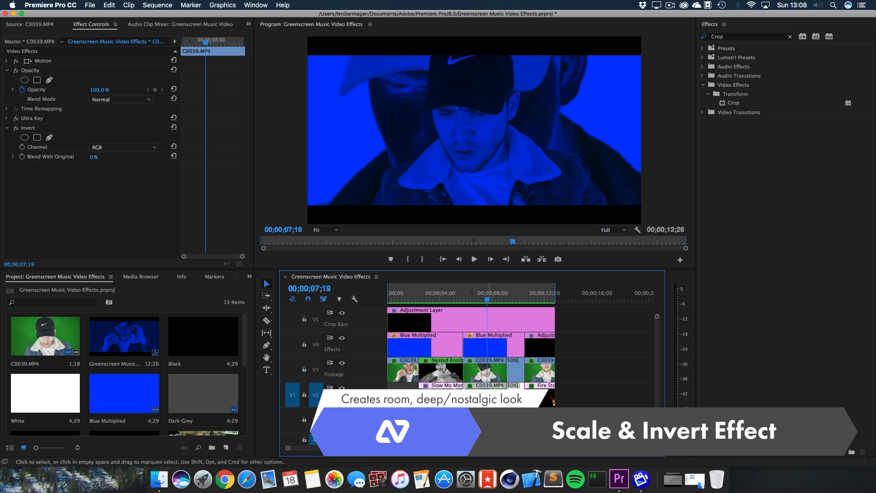
{"action": "left_click", "coordinate": [489, 377]}
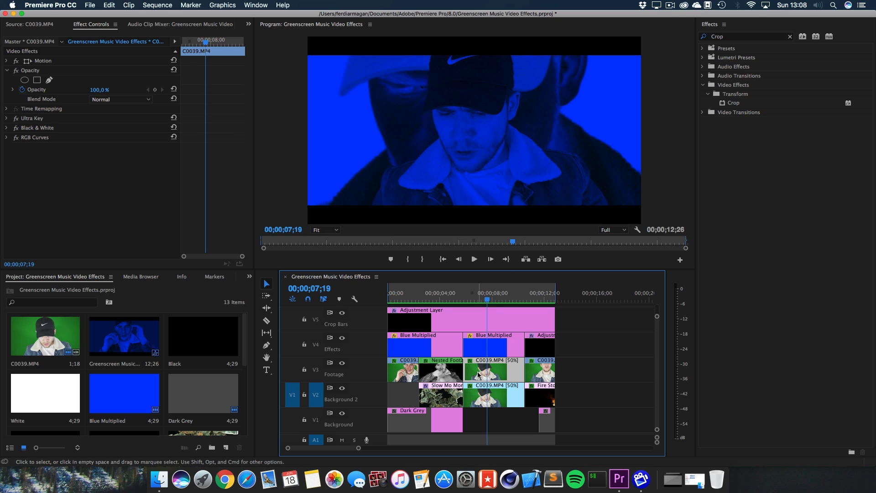
Try duplicating the third shot's V3 C0039.MP4 clip past the end of the sequence, and undo the copy.
{"action": "left_click_drag", "start_coordinate": [484, 369], "coordinate": [588, 371]}
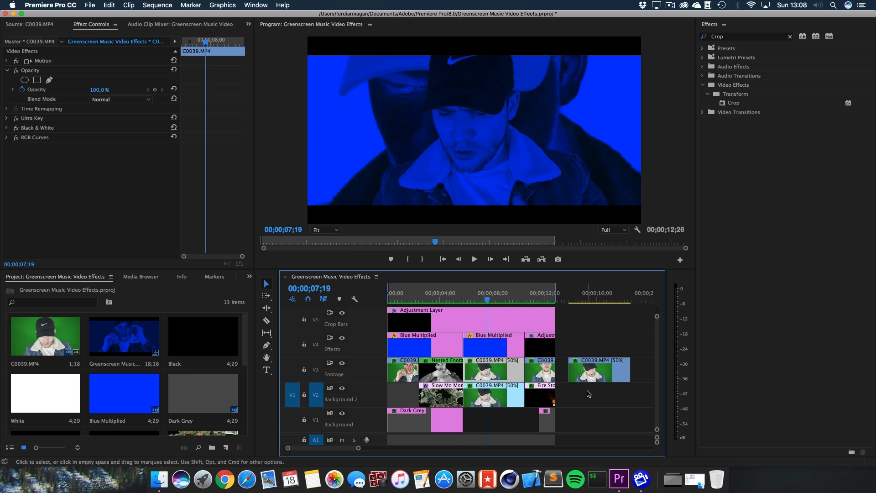
{"action": "key", "text": "super+z"}
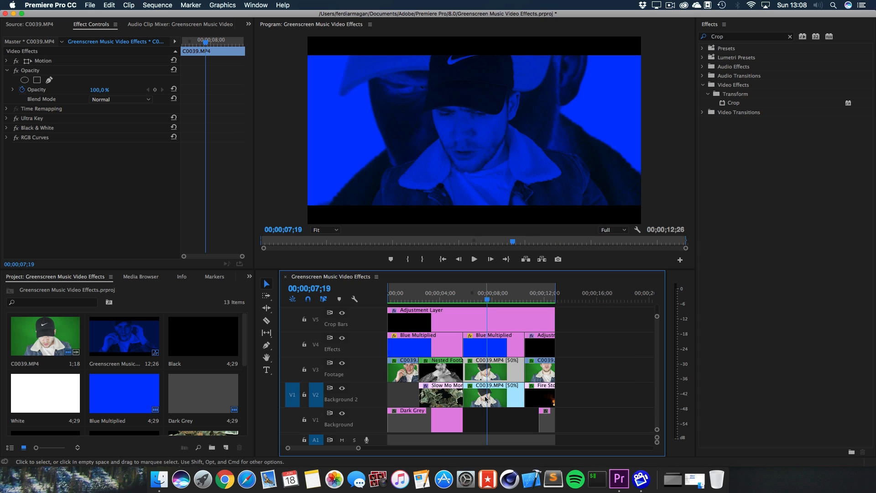
{"action": "left_click", "coordinate": [485, 398]}
{"action": "left_click", "coordinate": [490, 372]}
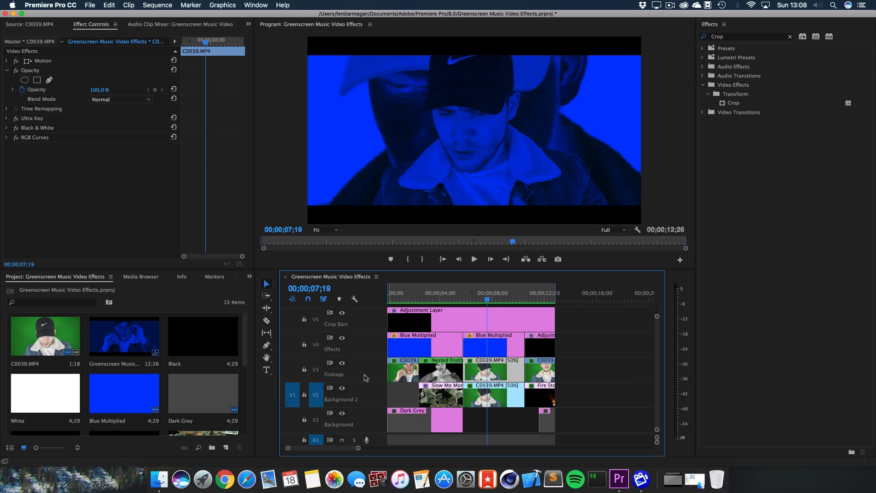
Hide and reshow the V3 Footage and V2 Background 2 tracks in turn to compare the third shot's foreground and background.
{"action": "left_click", "coordinate": [342, 364]}
{"action": "left_click", "coordinate": [342, 363]}
{"action": "left_click", "coordinate": [498, 395]}
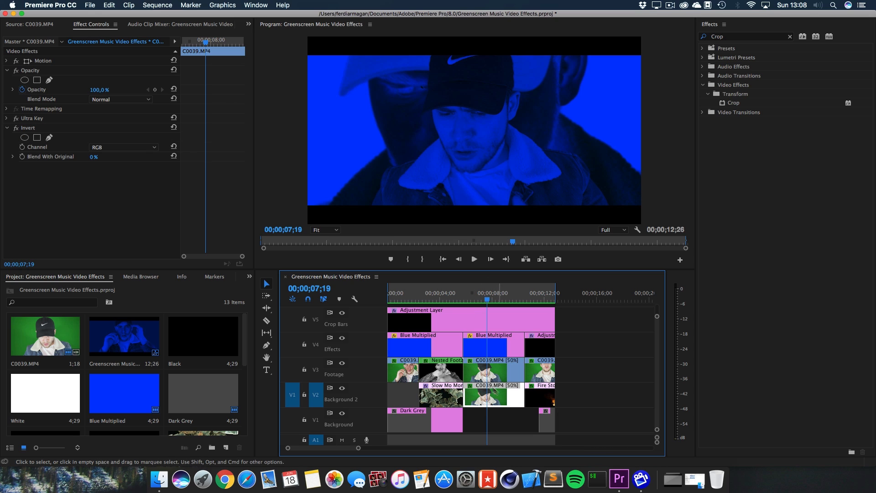
{"action": "left_click", "coordinate": [343, 388]}
{"action": "left_click", "coordinate": [343, 388]}
Examine the Scale of the third shot's V2 C0039.MP4 clip and search the effects for "invert".
{"action": "left_click", "coordinate": [9, 61]}
{"action": "left_click", "coordinate": [7, 61]}
{"action": "left_click", "coordinate": [39, 81]}
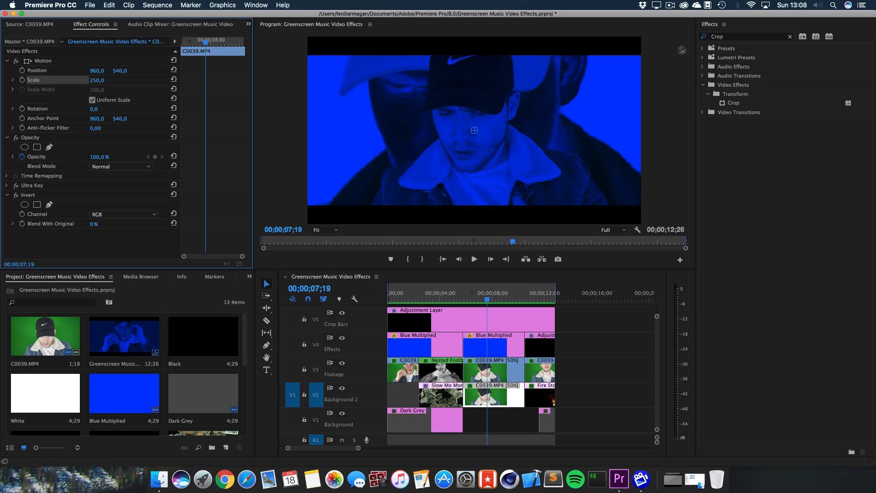
{"action": "left_click", "coordinate": [730, 40]}
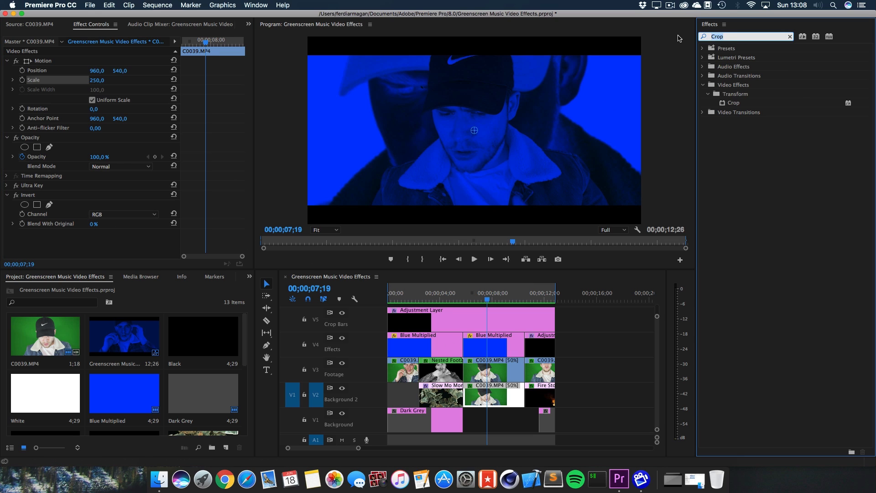
{"action": "type", "text": "invert"}
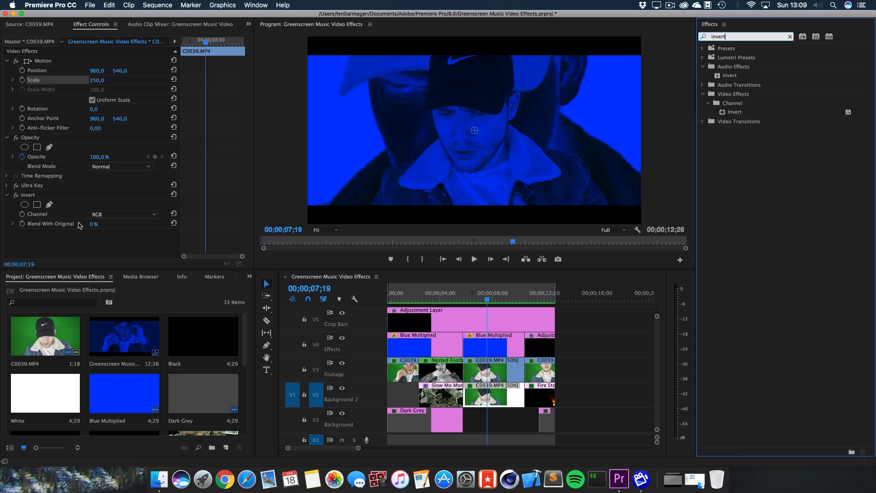
Switch the Invert effect on the third shot's V2 C0039.MP4 clip off and on to compare, and collapse its settings.
{"action": "left_click", "coordinate": [16, 195]}
{"action": "left_click", "coordinate": [16, 196]}
{"action": "left_click", "coordinate": [16, 196]}
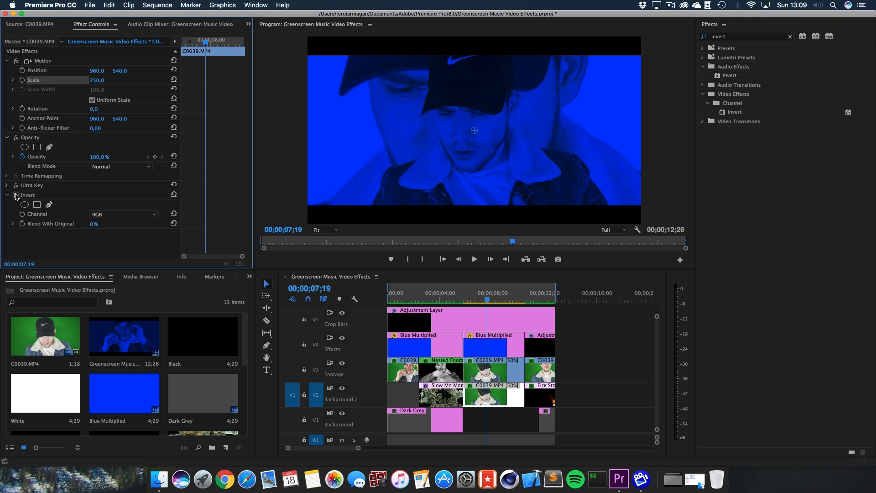
{"action": "left_click", "coordinate": [16, 195]}
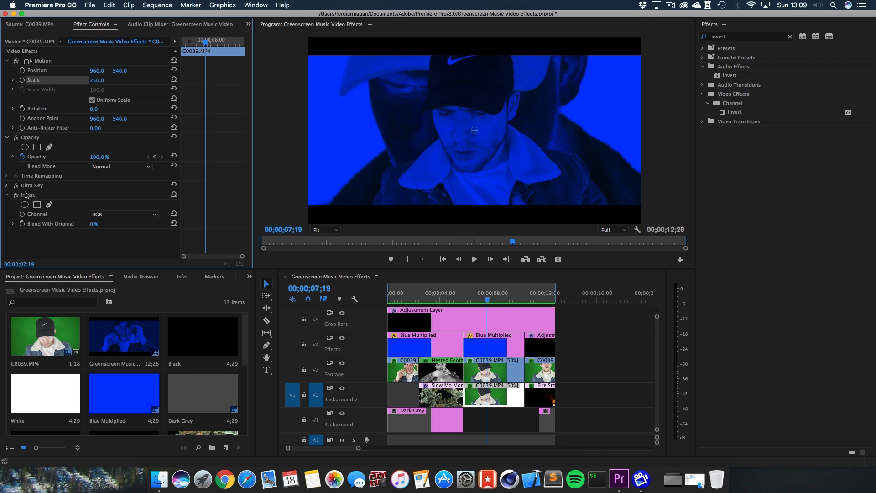
{"action": "left_click", "coordinate": [7, 196]}
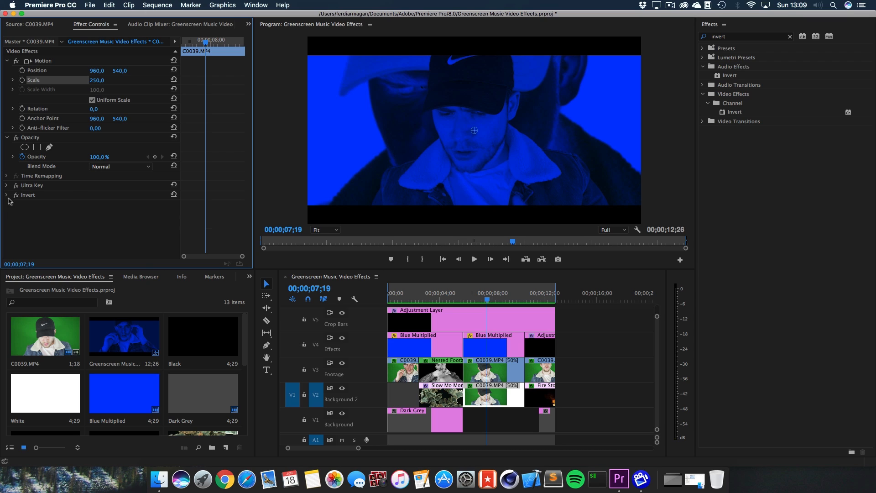
View the fourth shot at 00;00;11;07 and inspect the effects on its C0039.MP4 and Fire Stock 2.mov clips.
{"action": "left_click_drag", "start_coordinate": [485, 300], "coordinate": [534, 300]}
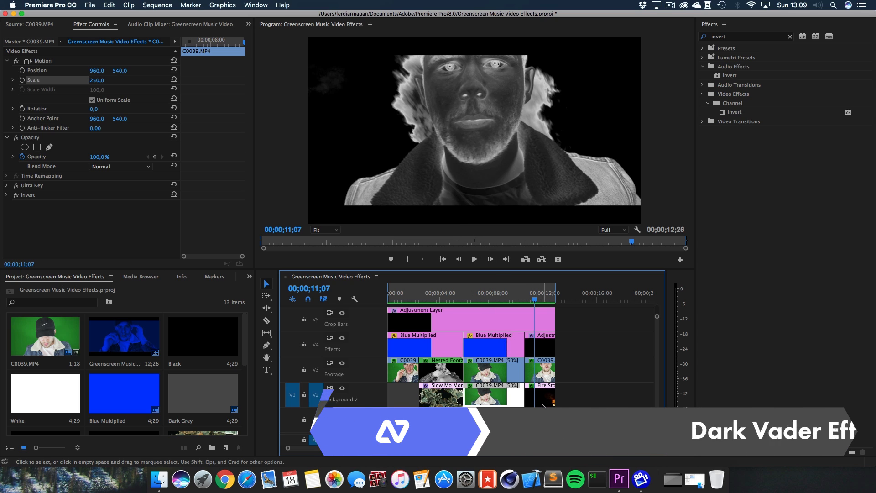
{"action": "left_click", "coordinate": [541, 380]}
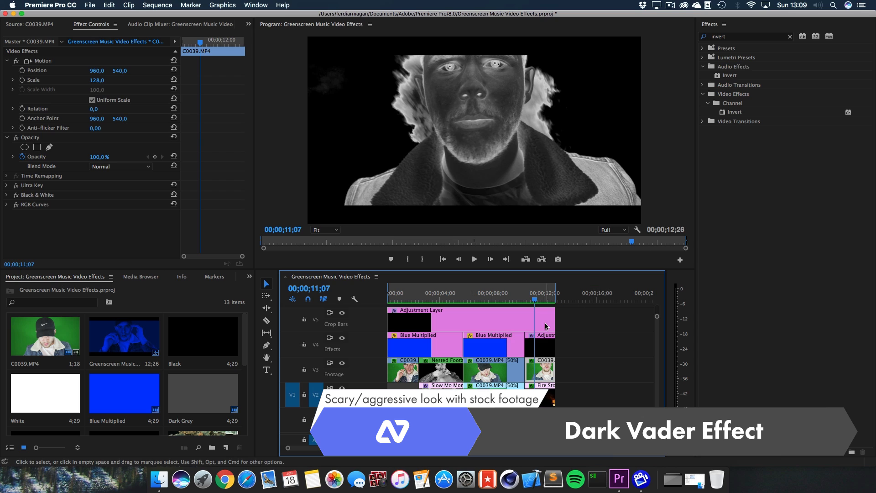
{"action": "left_click", "coordinate": [543, 402]}
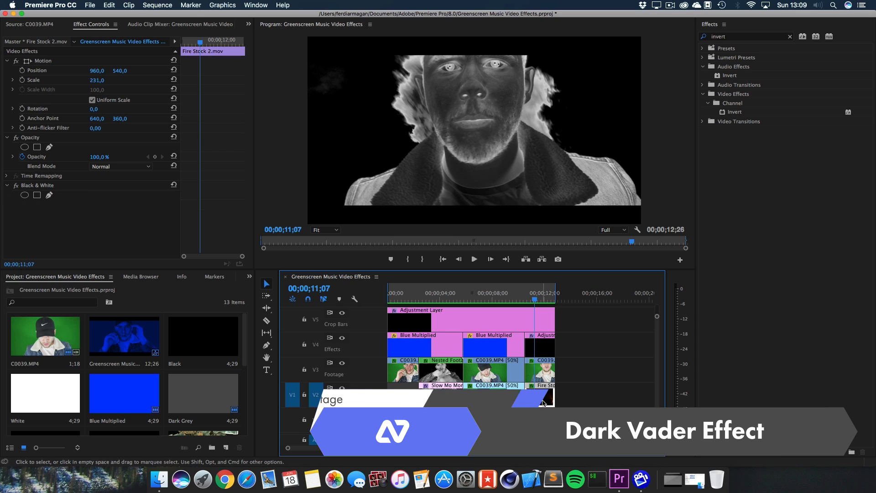
Hide the V3 Footage track, scrub the fire background back to 00;00;11;00, and show the track again.
{"action": "left_click", "coordinate": [342, 363]}
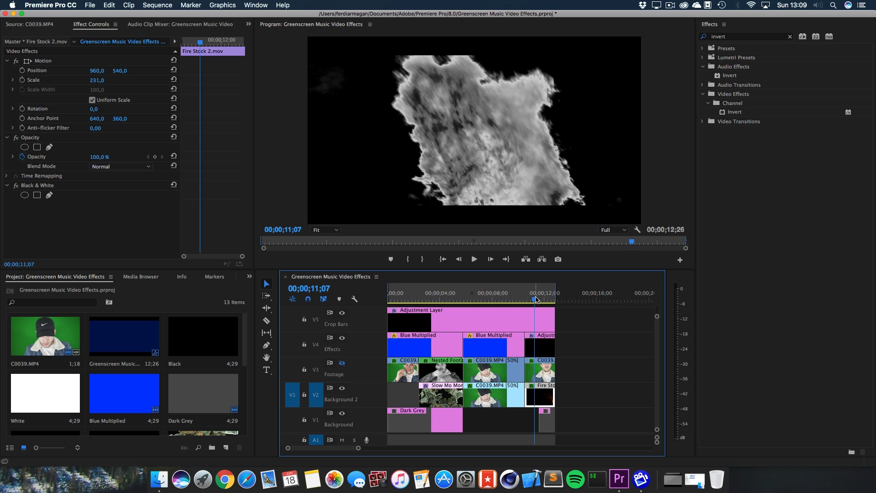
{"action": "left_click_drag", "start_coordinate": [536, 300], "coordinate": [531, 299]}
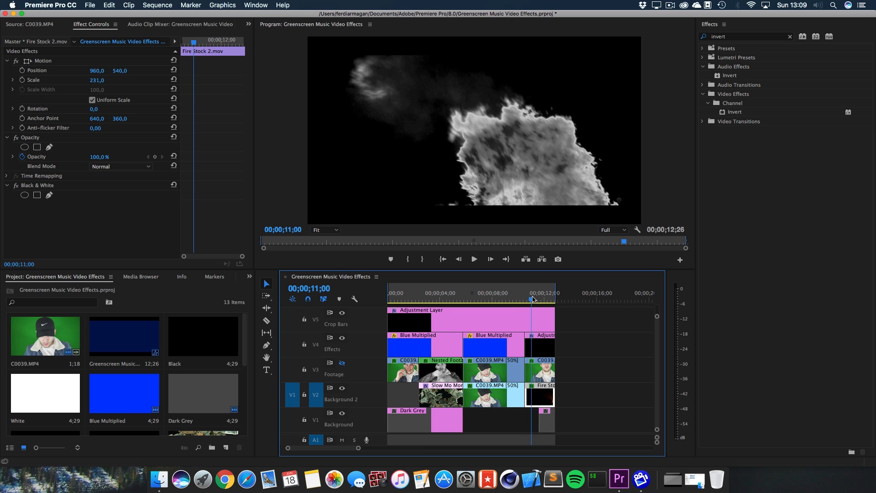
{"action": "left_click", "coordinate": [342, 363]}
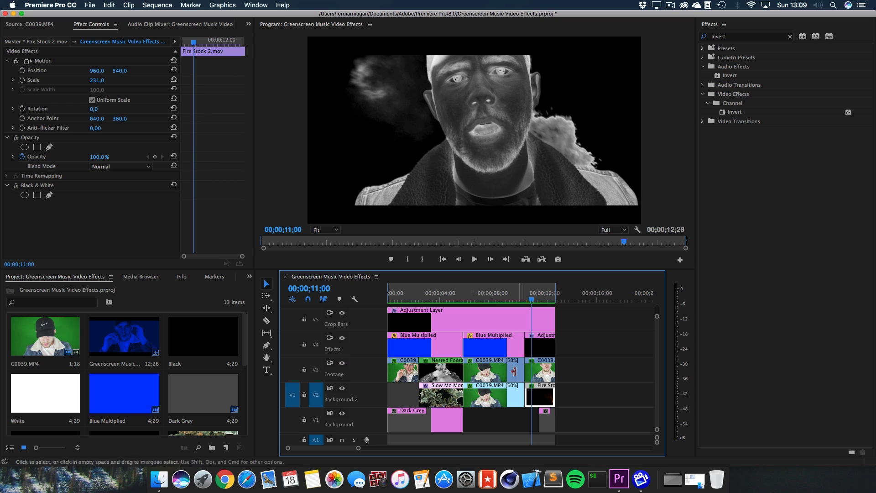
Switch the Invert effect on the fourth shot's V4 Adjustment Layer off and on to compare the result.
{"action": "left_click", "coordinate": [543, 350]}
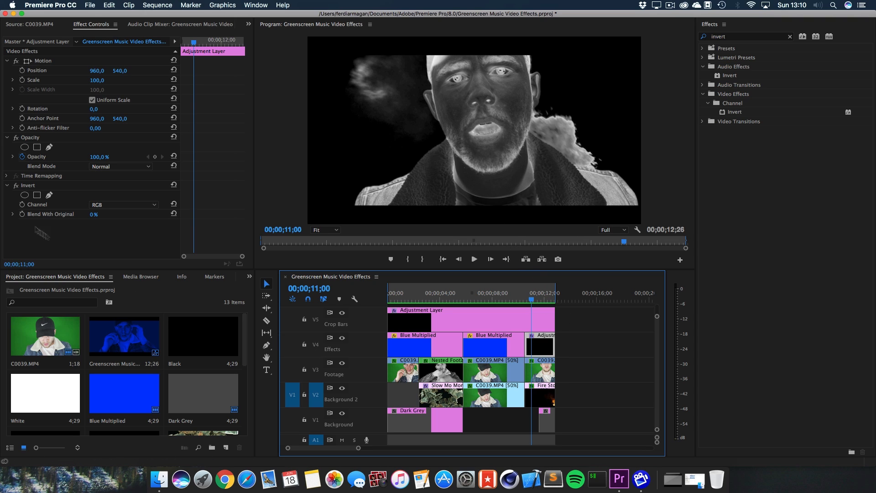
{"action": "left_click", "coordinate": [16, 186]}
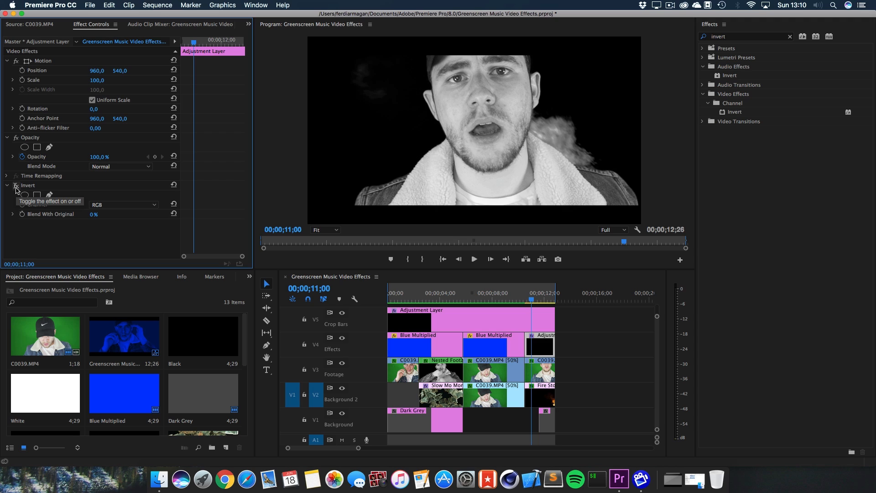
{"action": "left_click", "coordinate": [16, 187]}
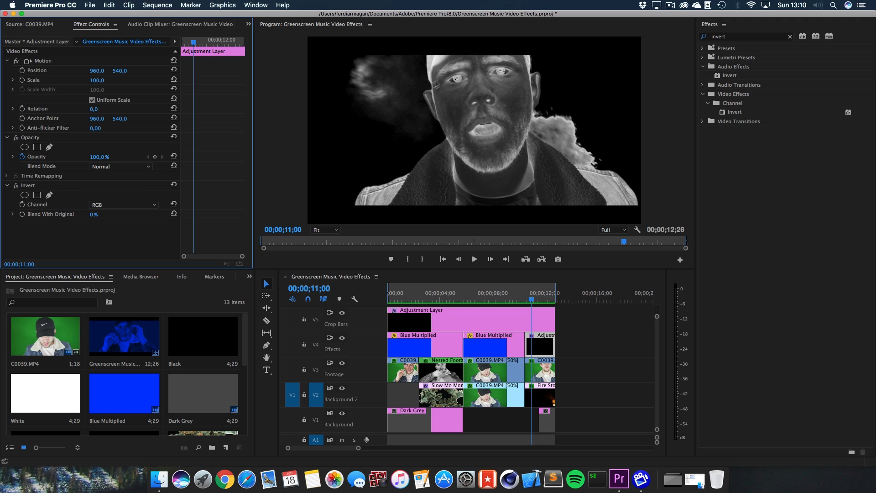
Switch the Black & White effect on the Fire Stock 2.mov clip off and on to compare the fire's colour.
{"action": "left_click", "coordinate": [543, 402]}
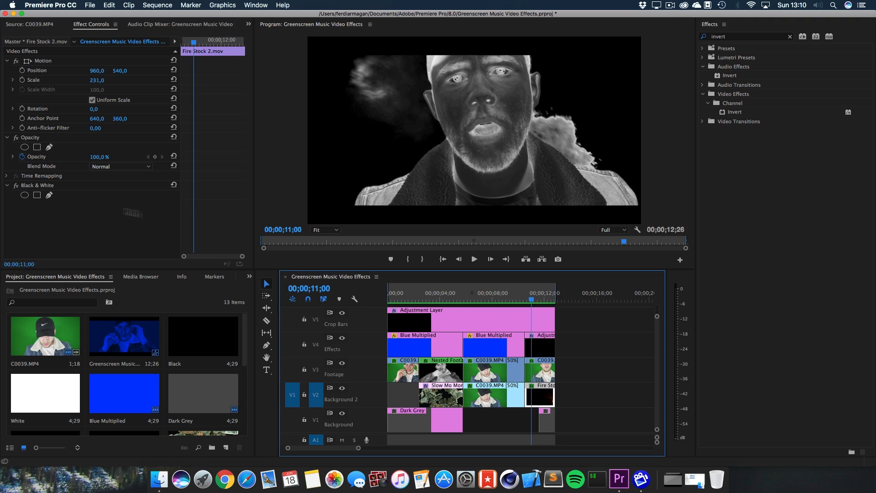
{"action": "left_click", "coordinate": [16, 186]}
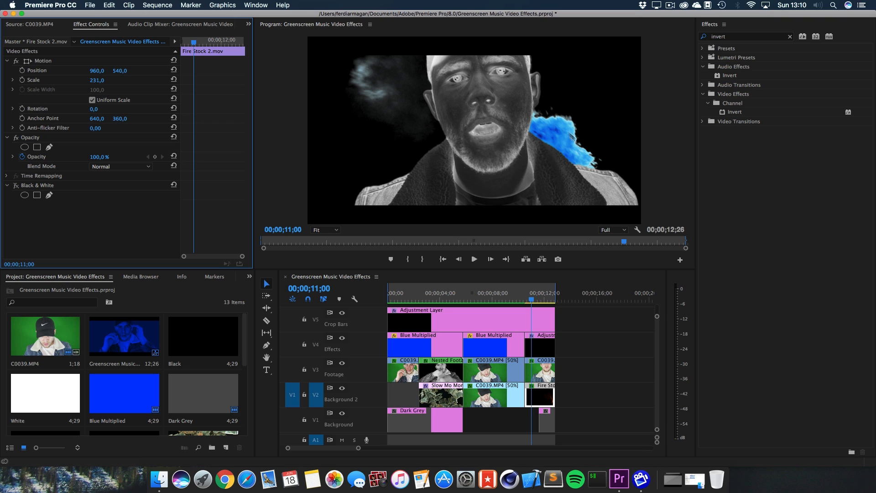
{"action": "left_click", "coordinate": [15, 186]}
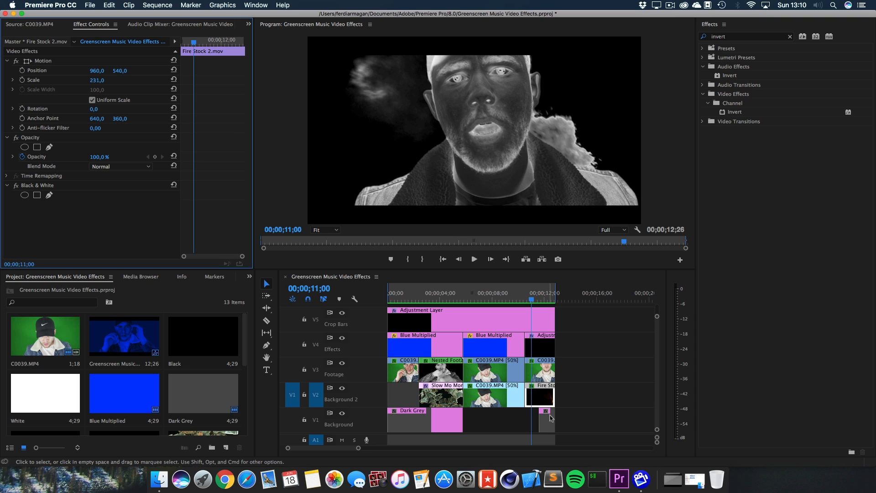
Scrub the fourth shot between 00;00;10;22 and 00;00;12;03, then hide the V1 Background track at 00;00;11;11 to check the dark grey layer's contribution.
{"action": "left_click", "coordinate": [530, 424]}
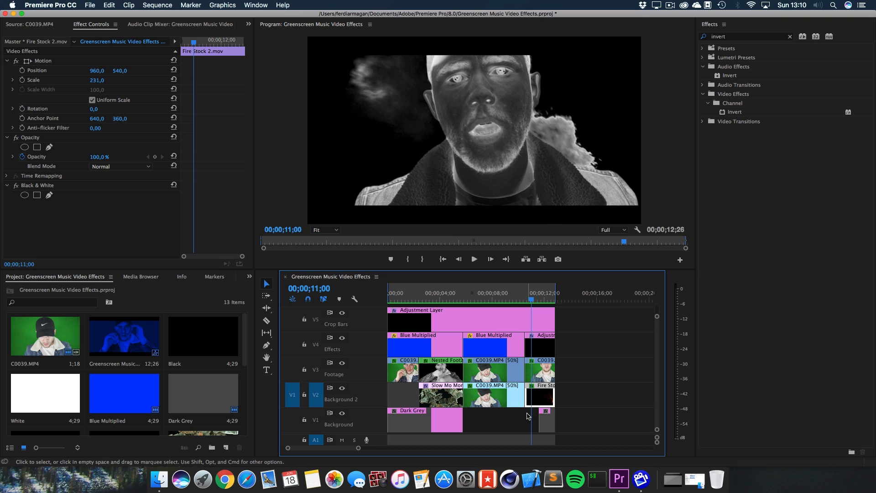
{"action": "left_click_drag", "start_coordinate": [529, 299], "coordinate": [530, 301]}
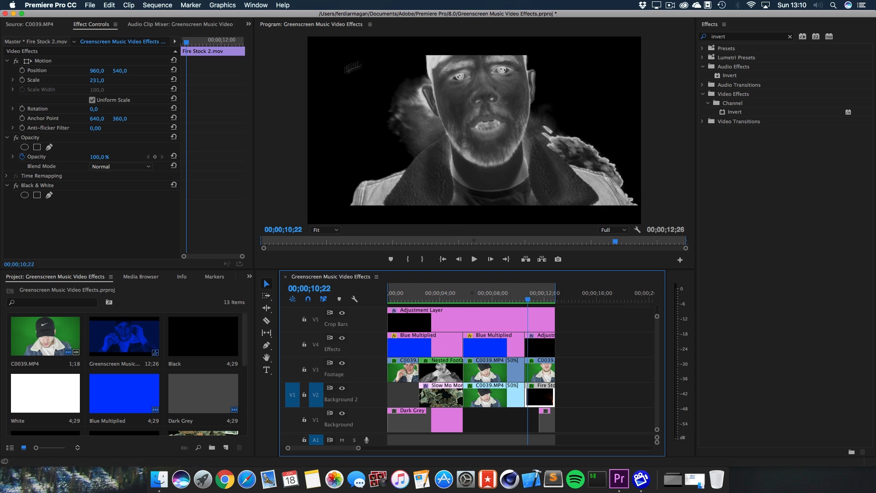
{"action": "left_click_drag", "start_coordinate": [528, 301], "coordinate": [546, 302]}
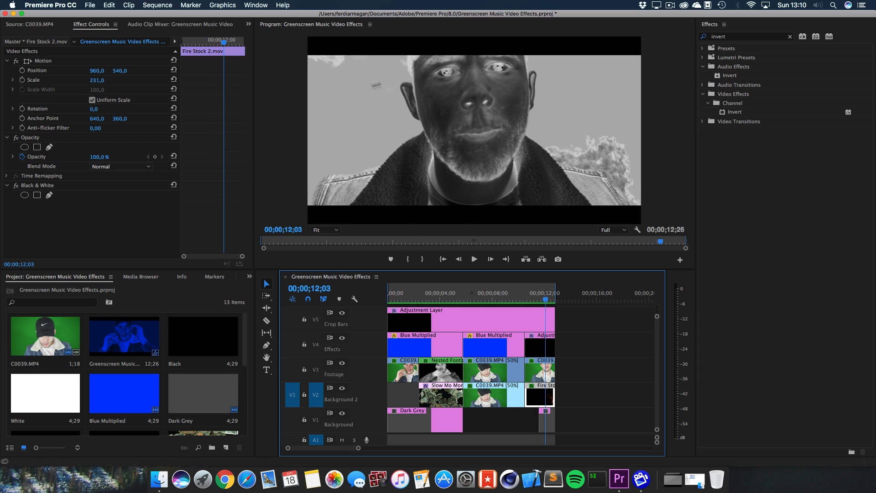
{"action": "left_click_drag", "start_coordinate": [546, 298], "coordinate": [536, 299]}
{"action": "left_click", "coordinate": [342, 413]}
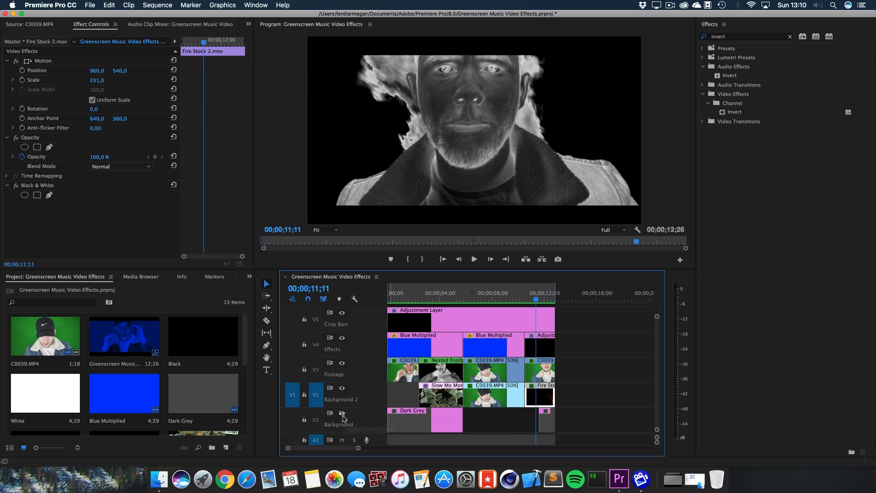
Scrub back to the blue multiplied third shot and preview it from 00;00;06;01 to 00;00;07;06.
{"action": "left_click_drag", "start_coordinate": [536, 299], "coordinate": [468, 297]}
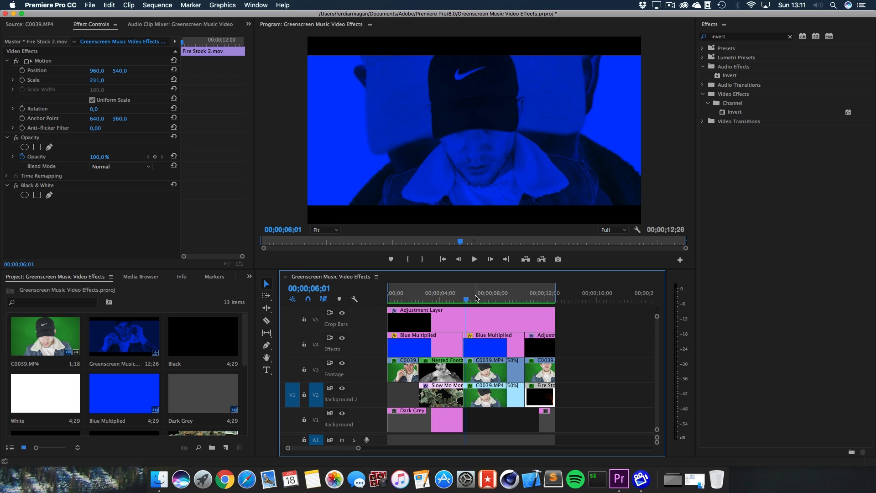
{"action": "mouse_move", "coordinate": [476, 297]}
{"action": "left_mouse_down"}
{"action": "mouse_move", "coordinate": [389, 297]}
{"action": "mouse_move", "coordinate": [483, 294]}
{"action": "left_mouse_up"}
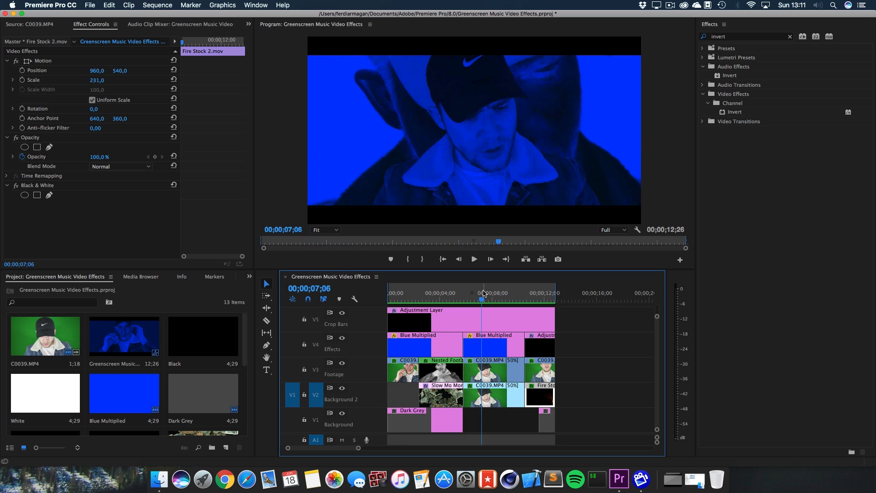